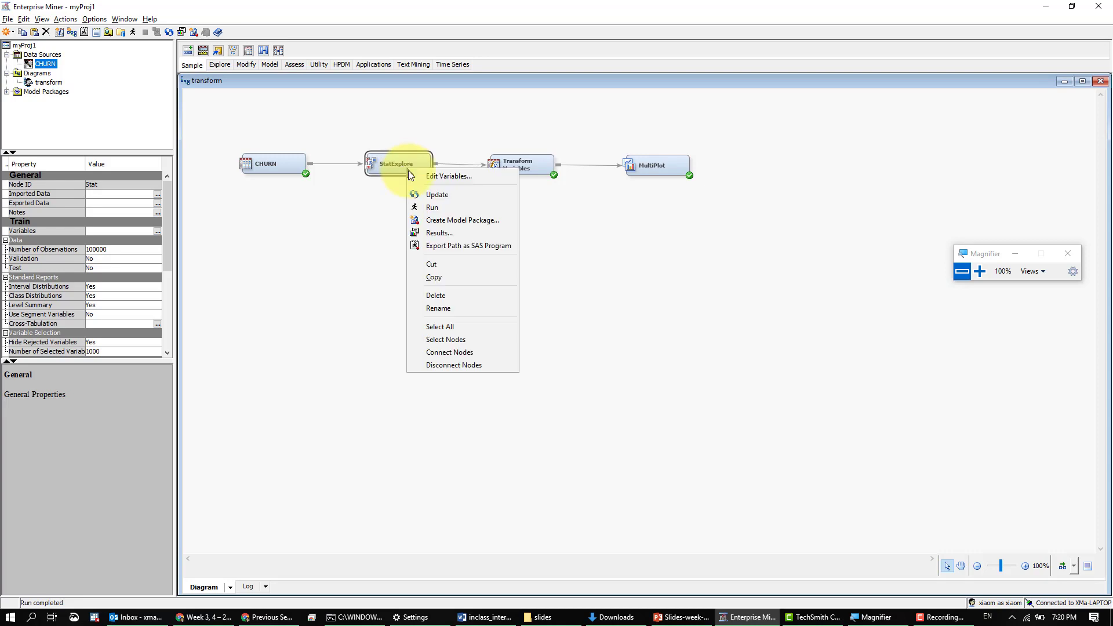
# - Open the StatExplore node's results in a maximized window and magnify the Output listing to 200%
pyautogui.click(454, 233)
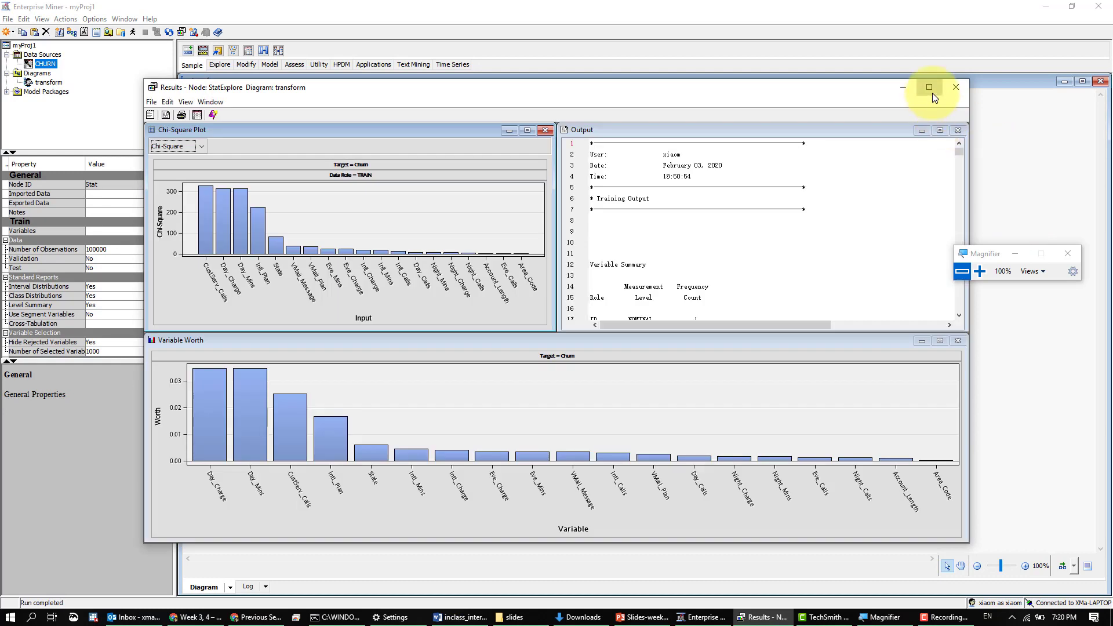
pyautogui.click(929, 87)
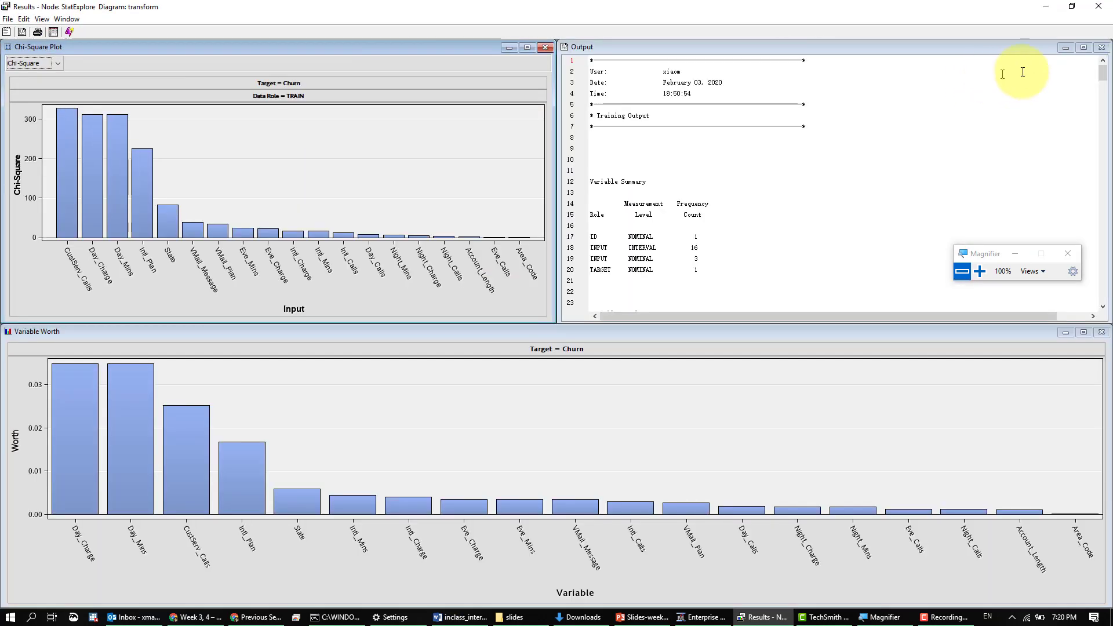
pyautogui.click(1083, 48)
pyautogui.click(1083, 45)
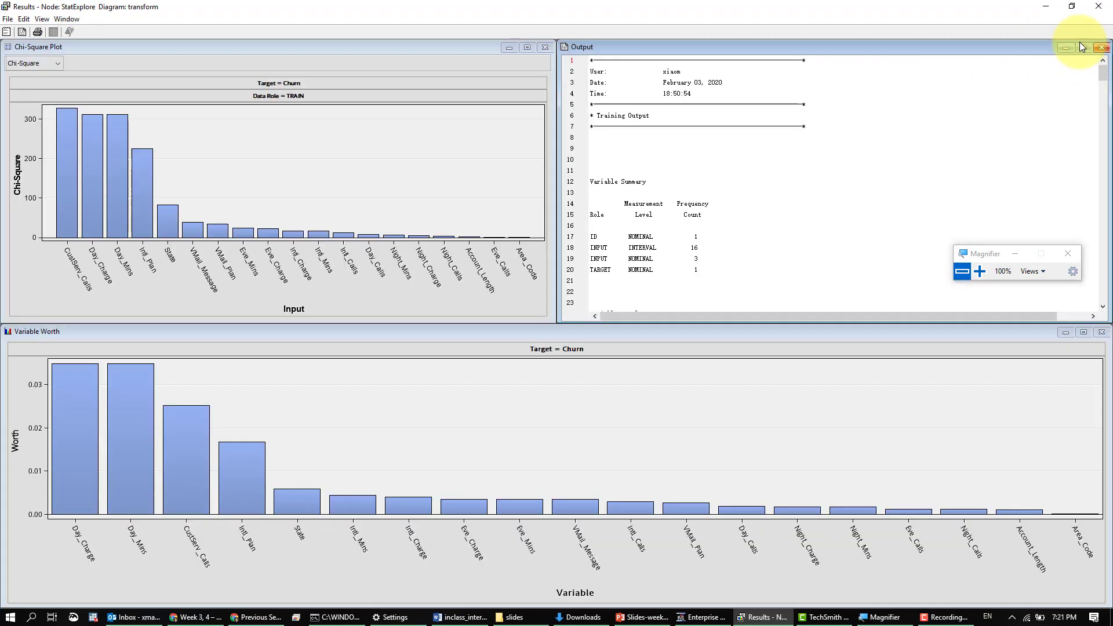
pyautogui.click(978, 271)
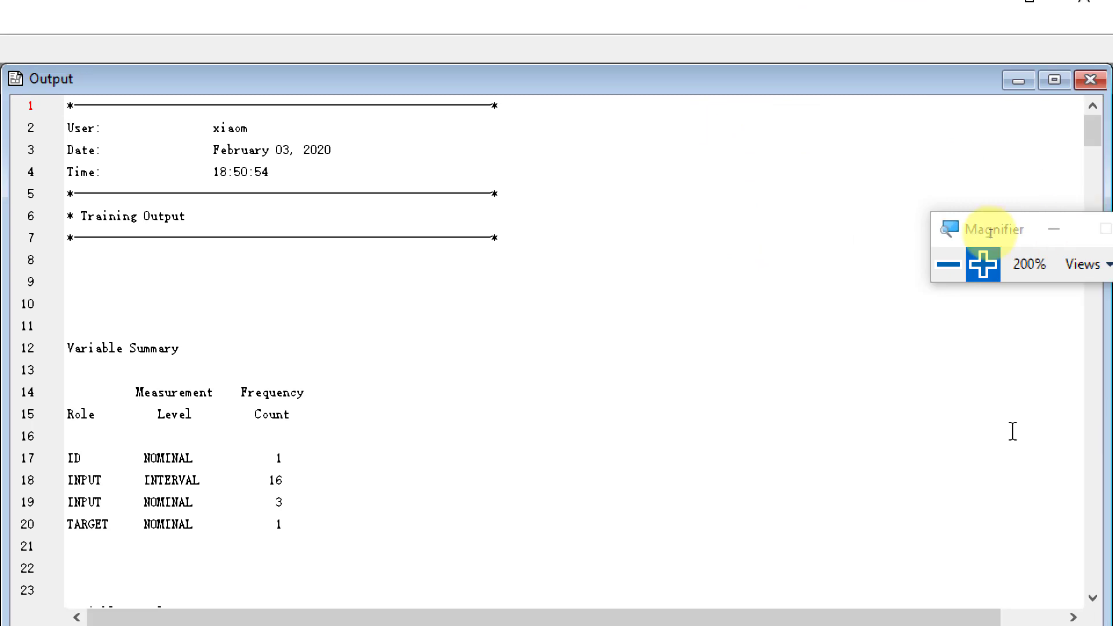
# - Examine the class and interval variable summary statistics in the Output listing, highlighting Intl_Plan in the statistics by class target
pyautogui.middleClick(562, 415)
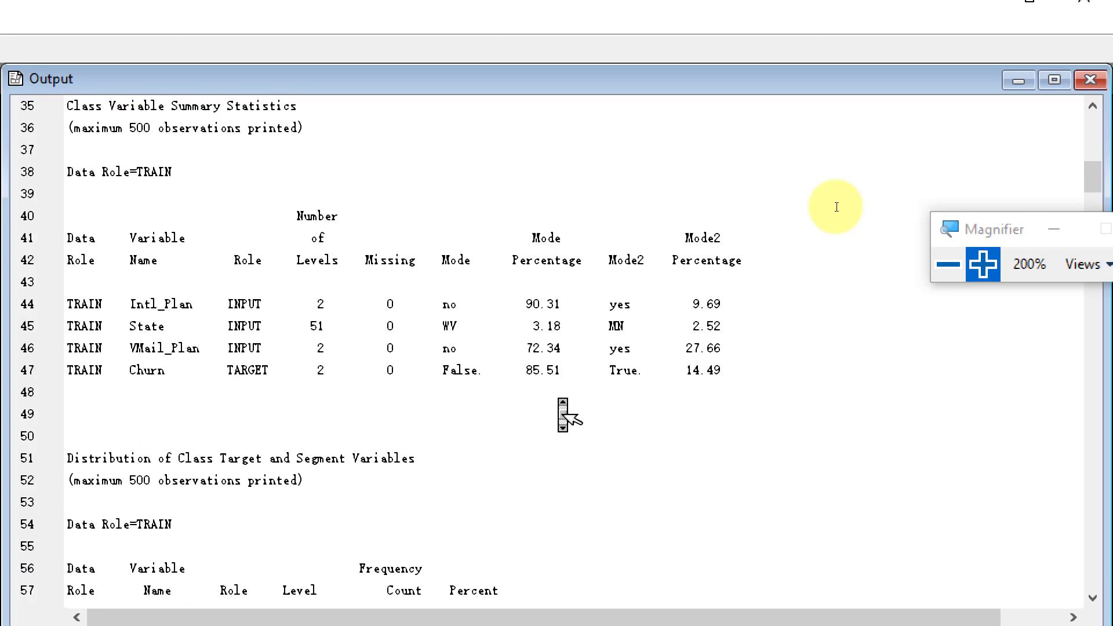
pyautogui.scroll(-2, 562, 415)
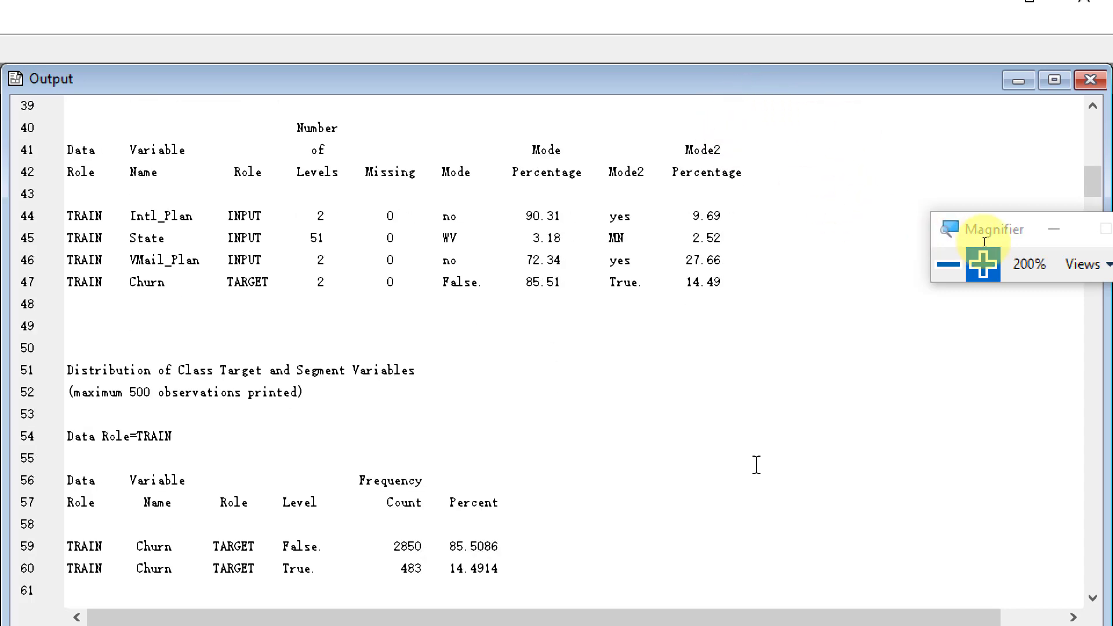
pyautogui.middleClick(809, 404)
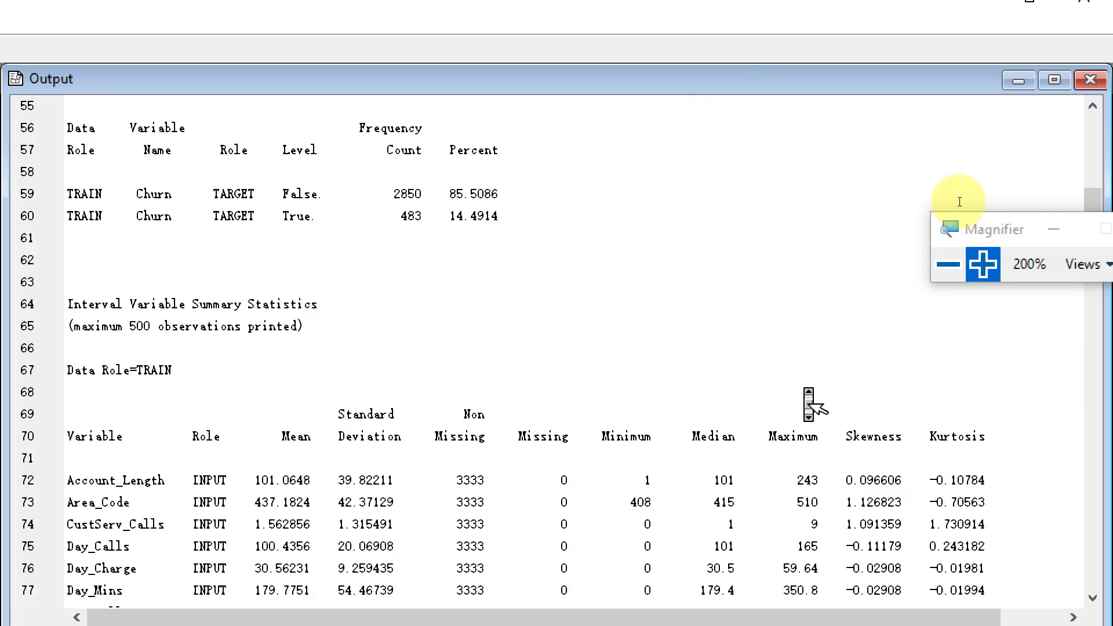
pyautogui.scroll(-7, 808, 404)
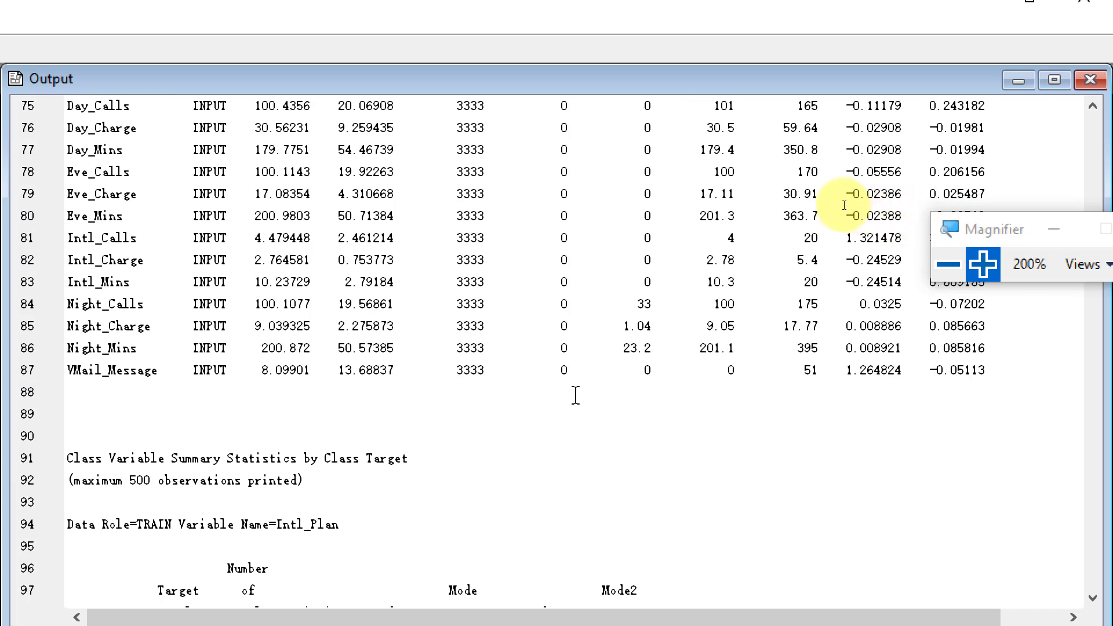
pyautogui.scroll(-4, 576, 395)
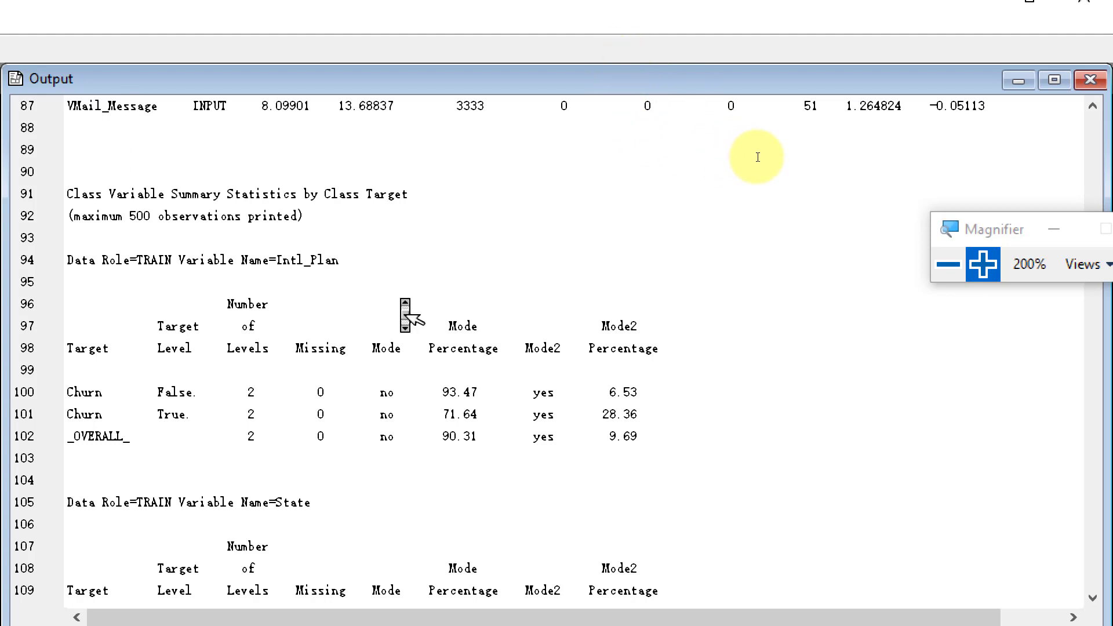
pyautogui.scroll(-2, 413, 318)
pyautogui.scroll(-2, 408, 316)
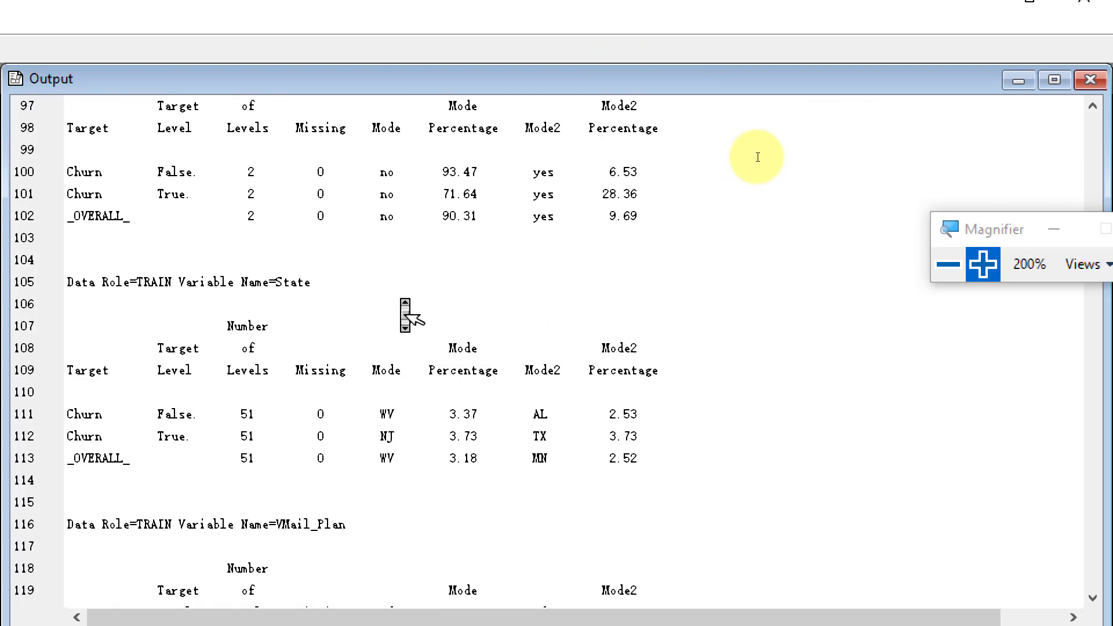
pyautogui.scroll(2, 408, 316)
pyautogui.scroll(2, 408, 316)
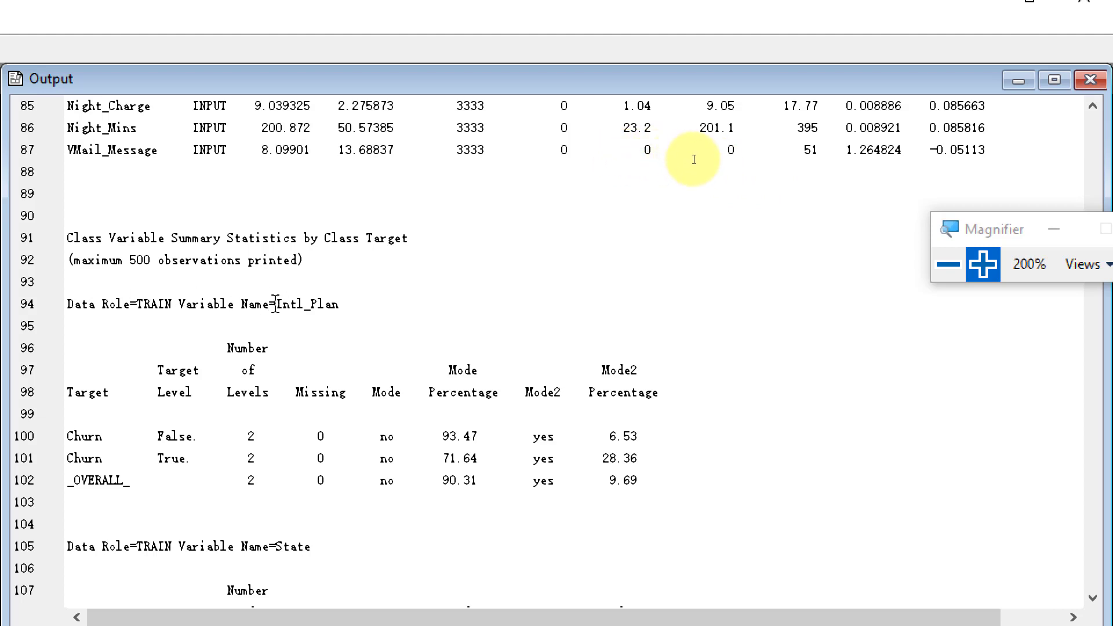
pyautogui.moveTo(277, 303); pyautogui.dragTo(333, 303)
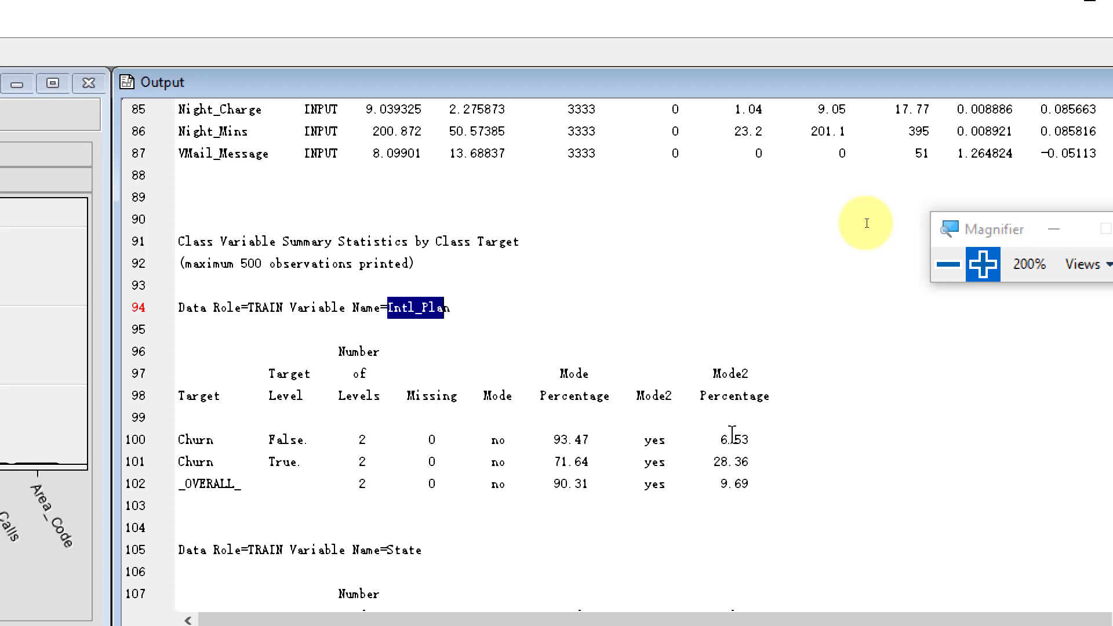
# - Restore the magnification to 100%, consult the PowerPoint slide on exploring categorical variables, and return to the Enterprise Miner diagram
pyautogui.click(948, 265)
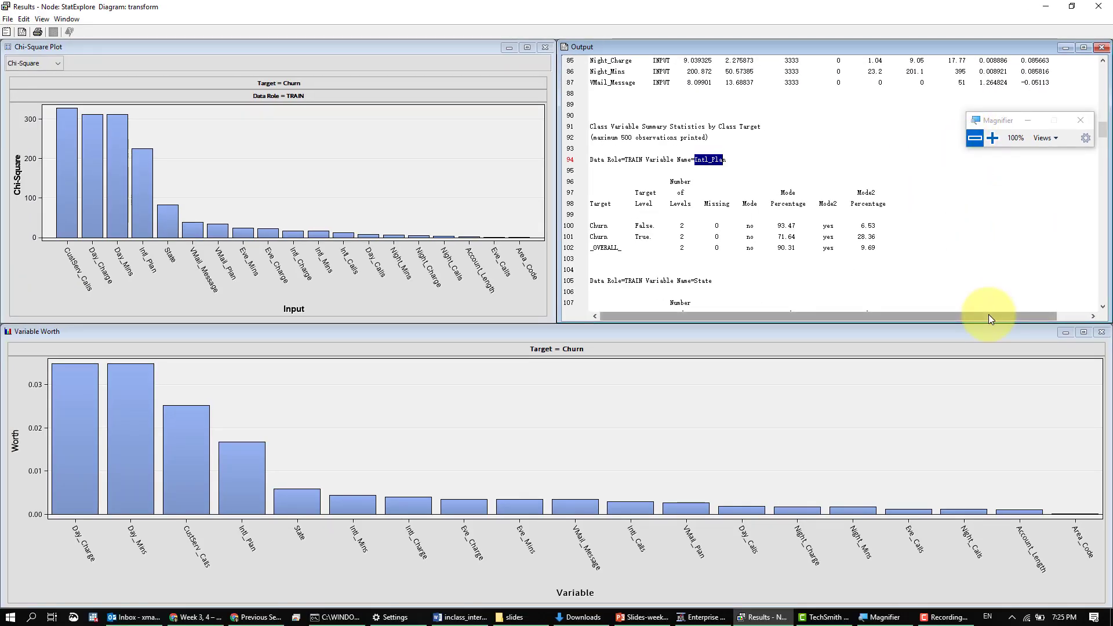
pyautogui.hotkey('alt', 'Tab')
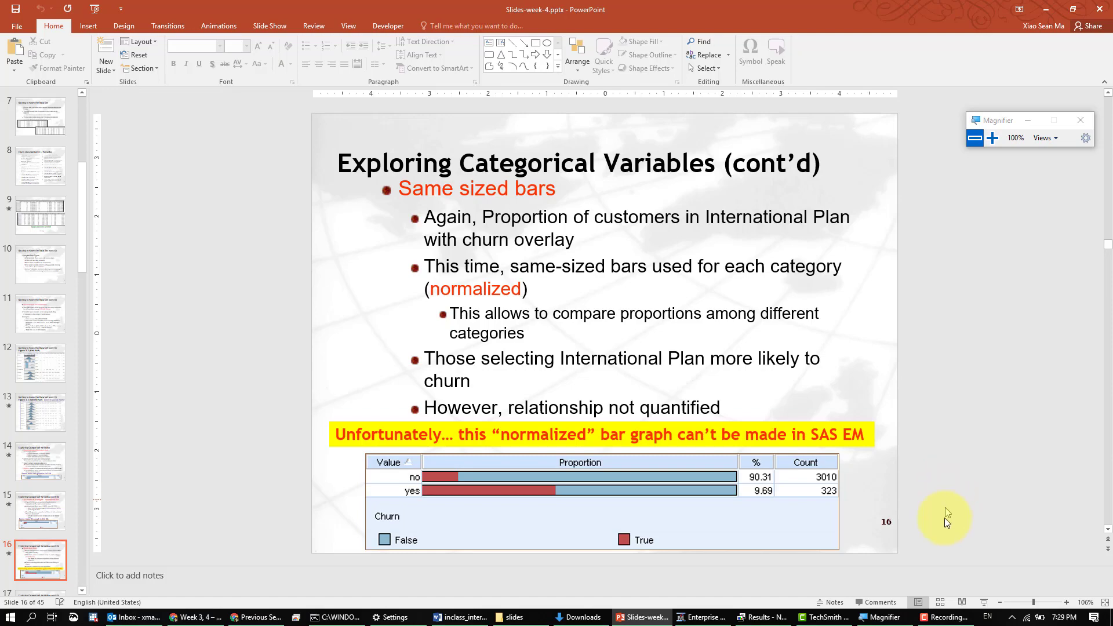
pyautogui.click(721, 618)
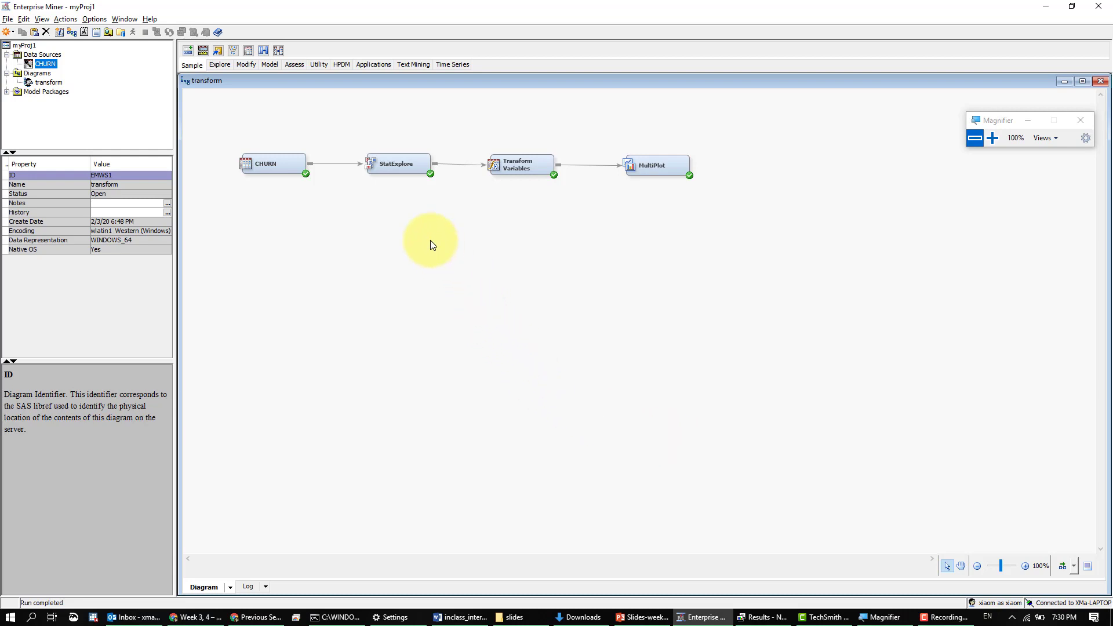
# - Inspect the Transform Variables node's variable list with Day_Mins selected, and close it without changes
pyautogui.click(380, 164)
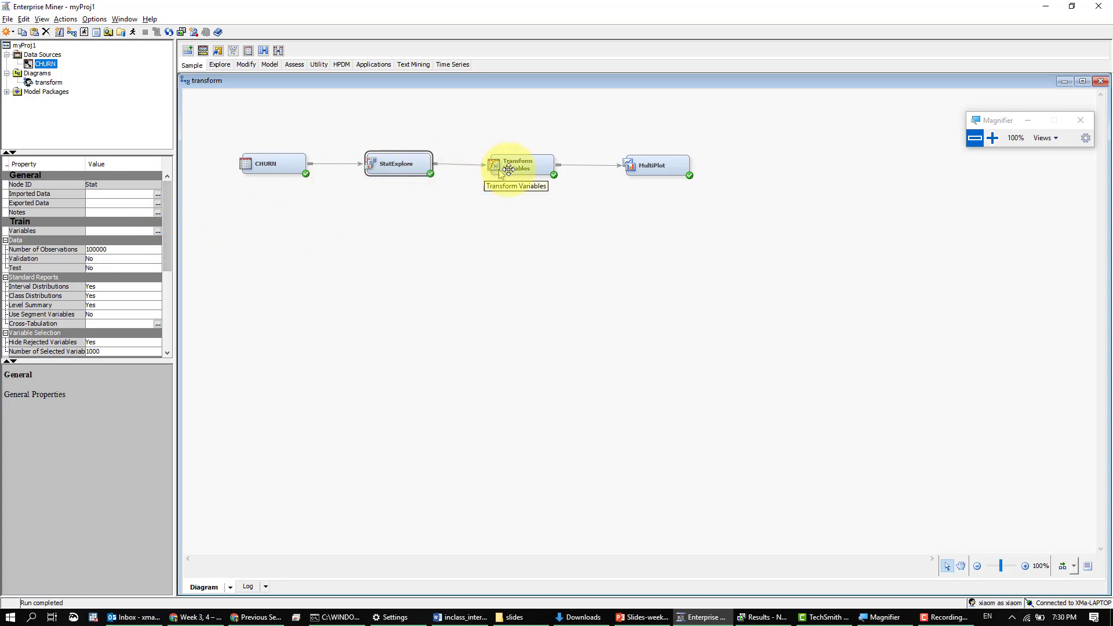
pyautogui.click(524, 166)
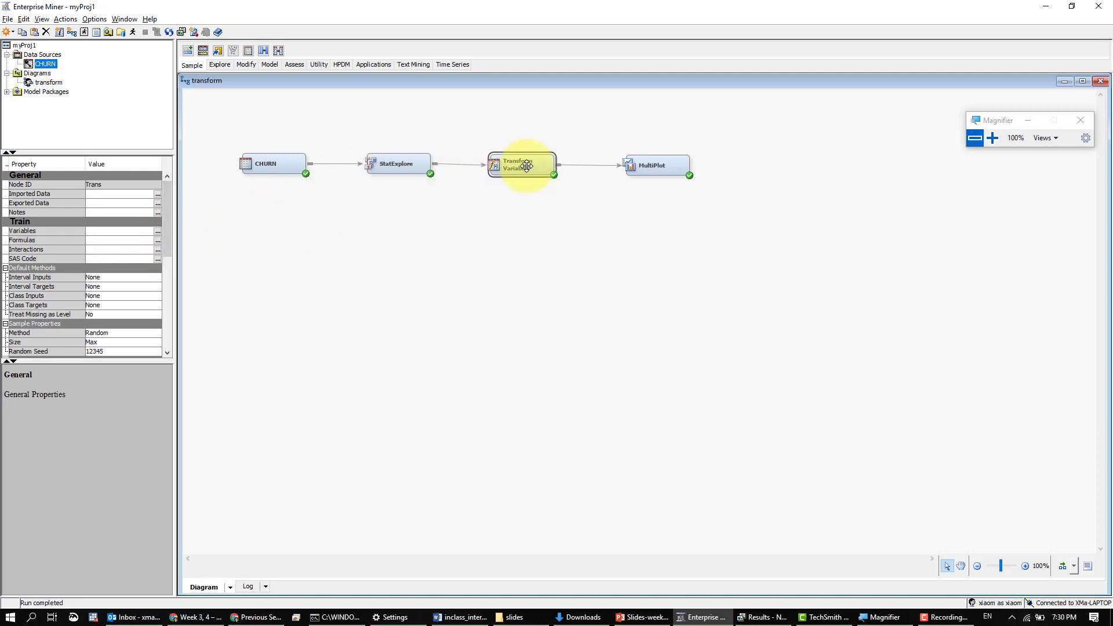
pyautogui.click(158, 231)
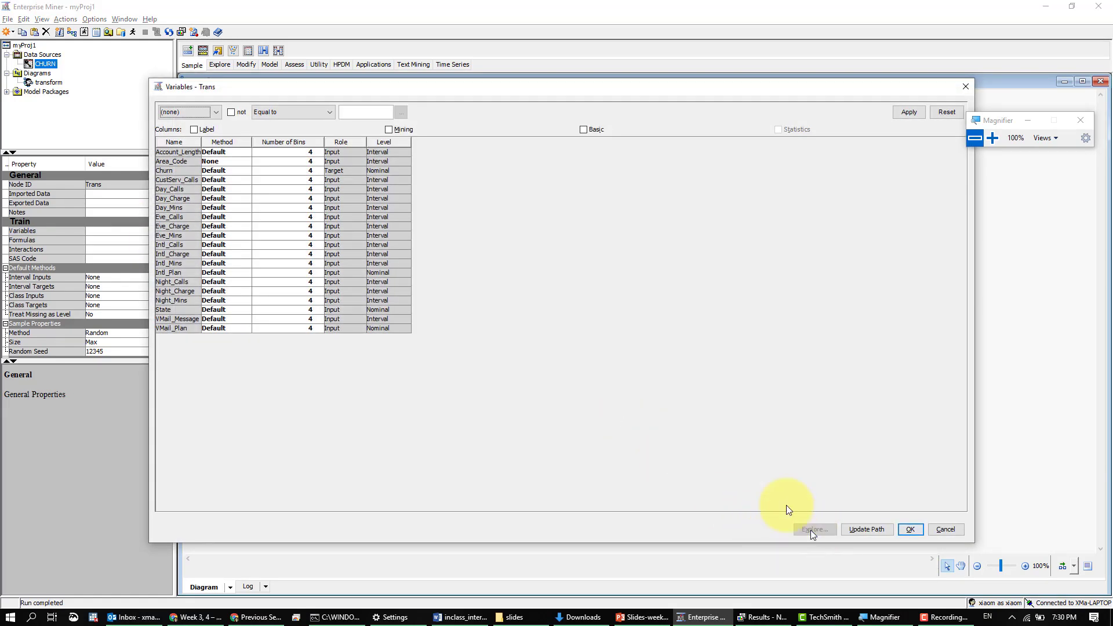
pyautogui.click(168, 209)
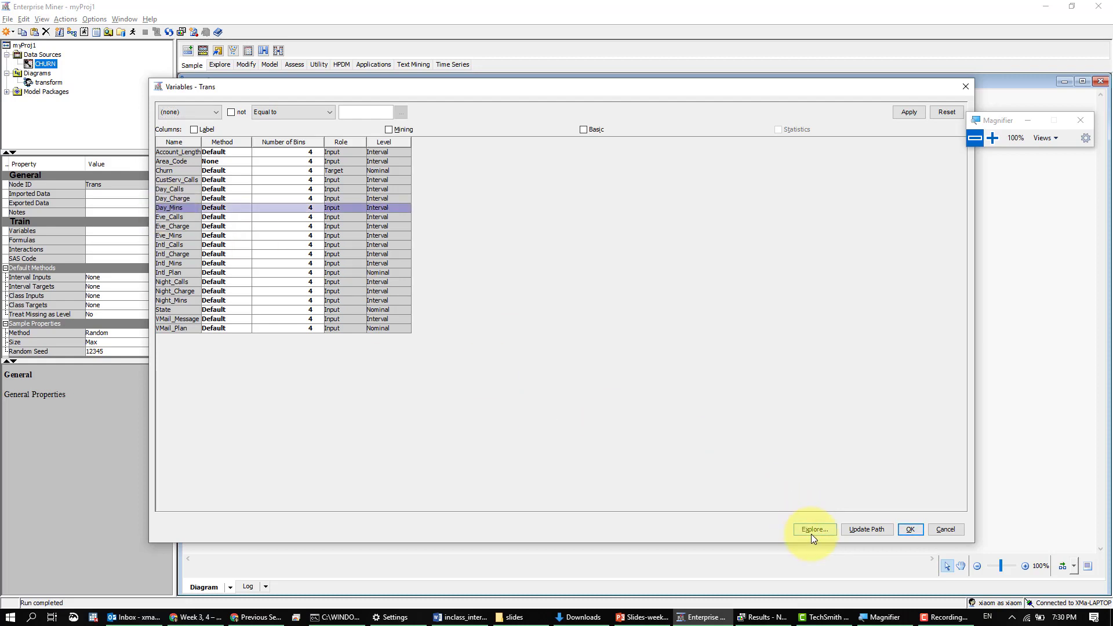
pyautogui.click(945, 529)
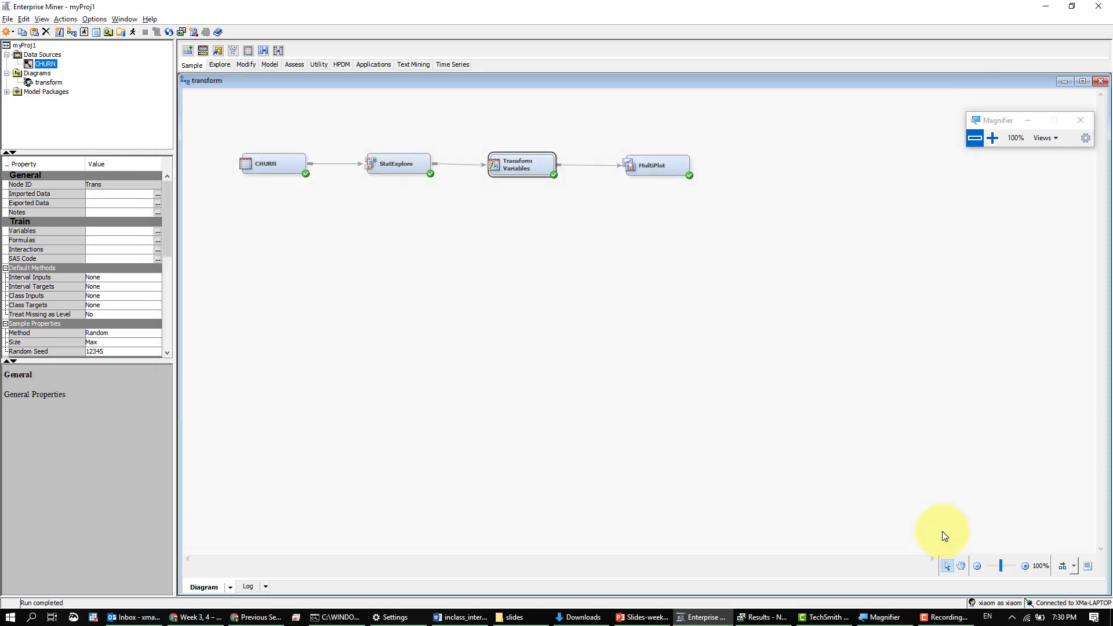
pyautogui.click(628, 366)
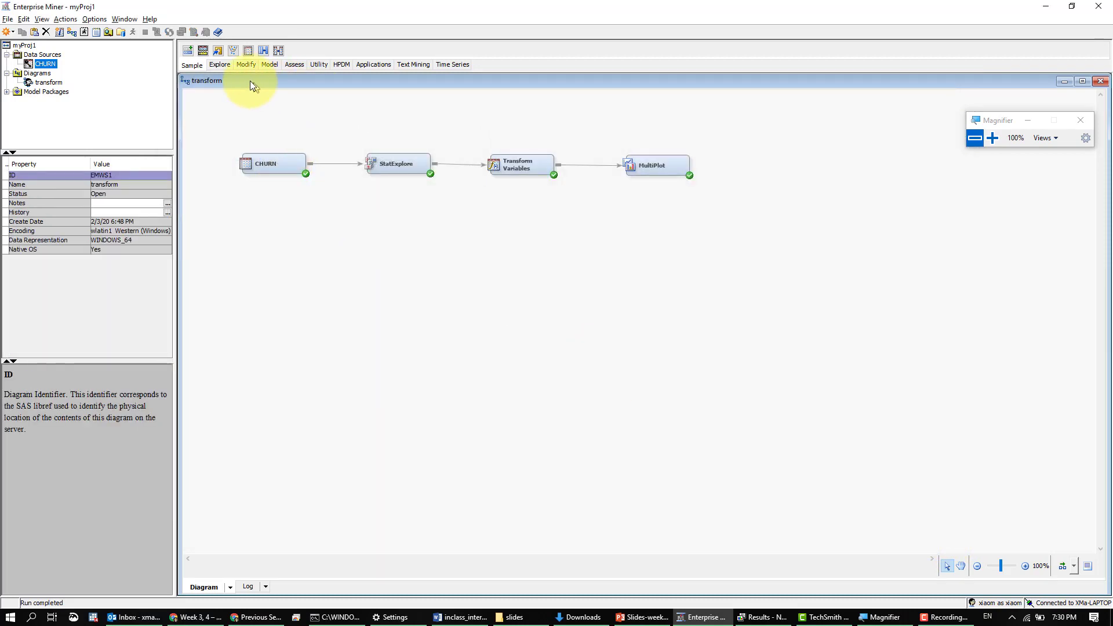
# - Add a Graph Explore node below Transform Variables and connect the StatExplore node to it
pyautogui.click(221, 65)
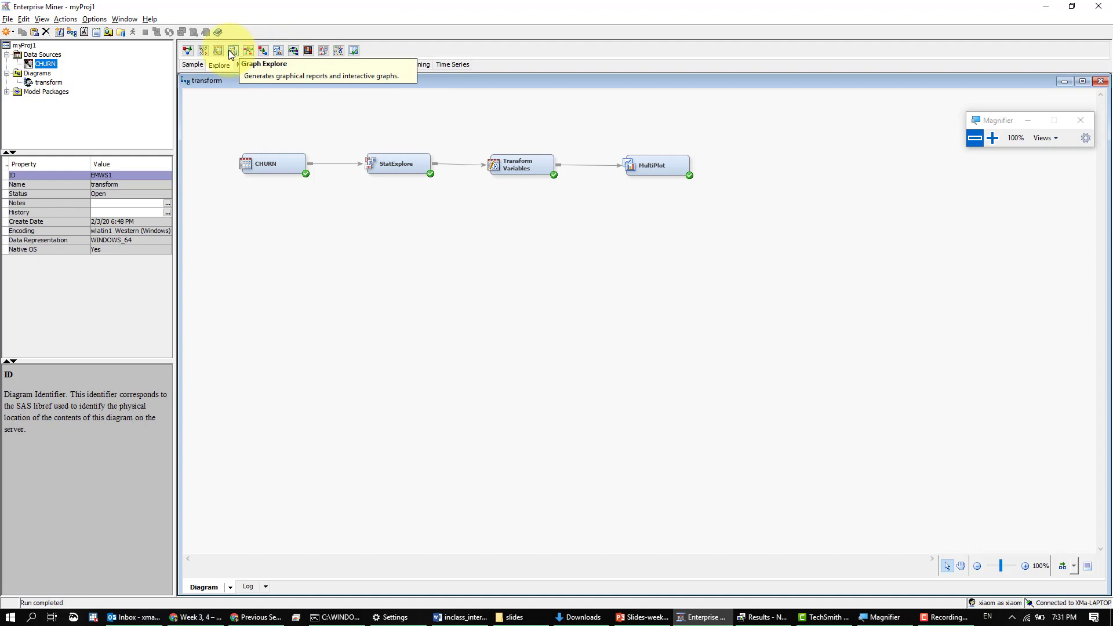
pyautogui.moveTo(228, 50); pyautogui.dragTo(324, 195)
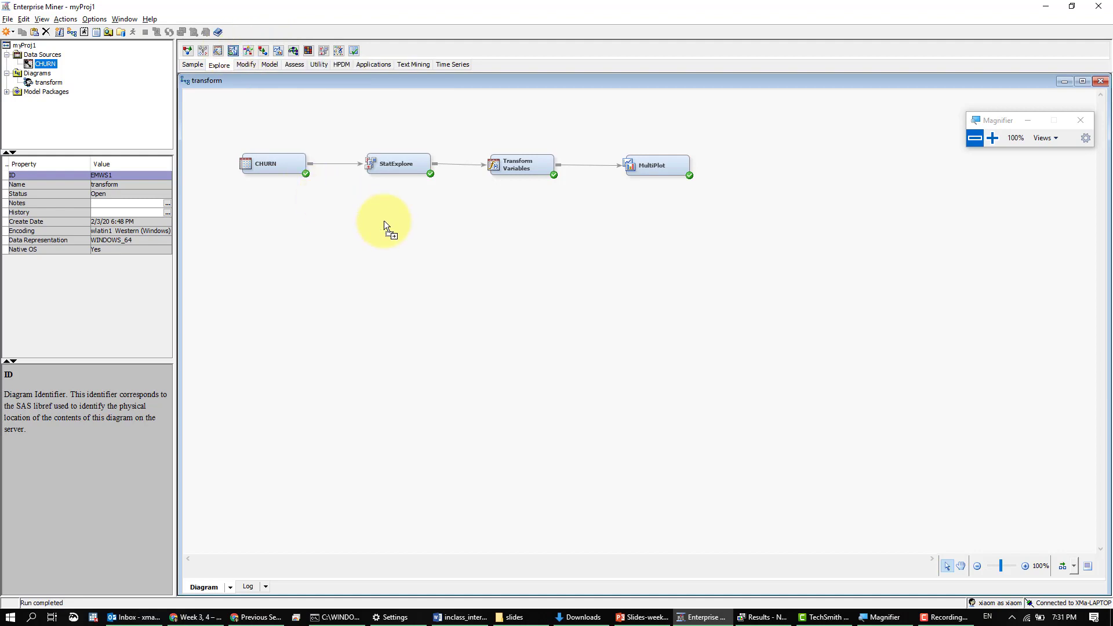
pyautogui.moveTo(384, 220); pyautogui.dragTo(536, 219)
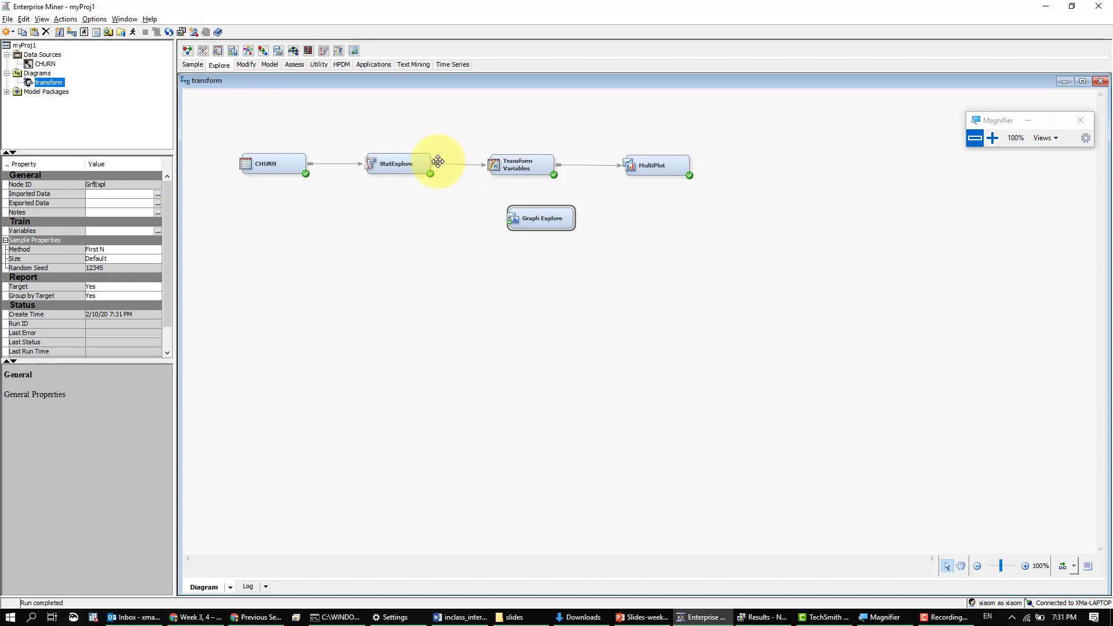
pyautogui.moveTo(429, 160)
pyautogui.mouseDown()
pyautogui.moveTo(523, 215)
pyautogui.moveTo(500, 214)
pyautogui.mouseUp()
# - Update the path for the Graph Explore node and dismiss the status message
pyautogui.rightClick(501, 214)
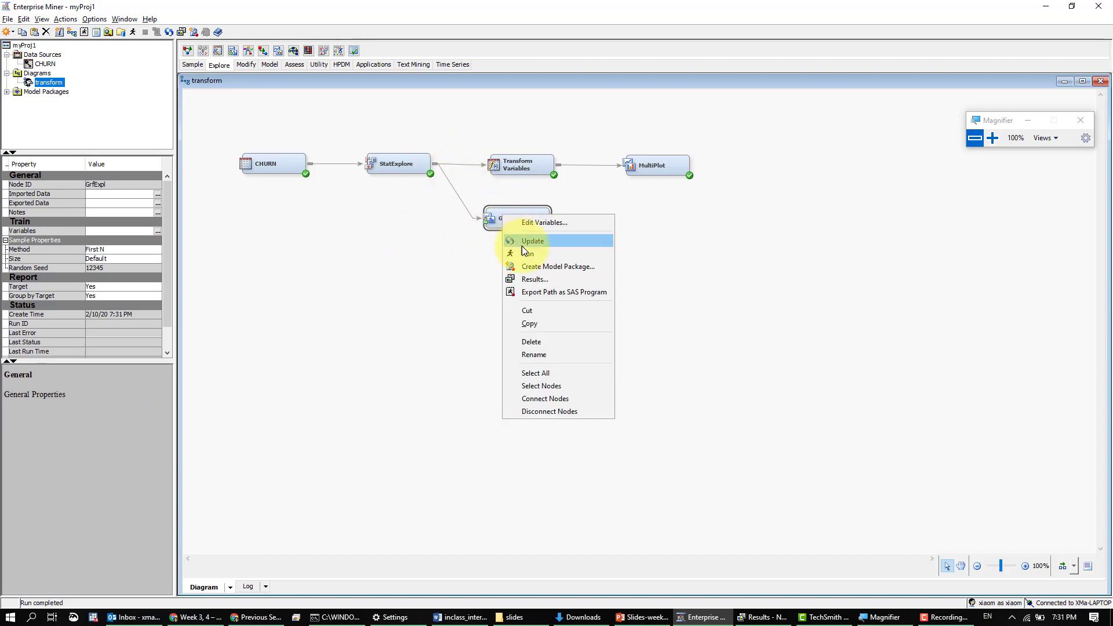
pyautogui.click(538, 242)
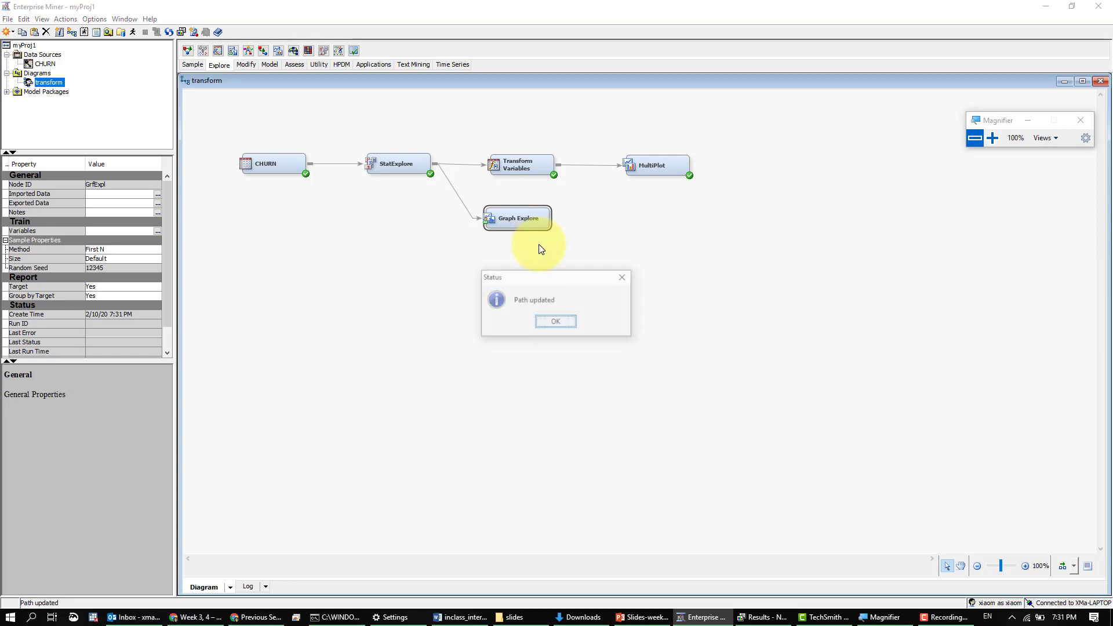
pyautogui.press('Return')
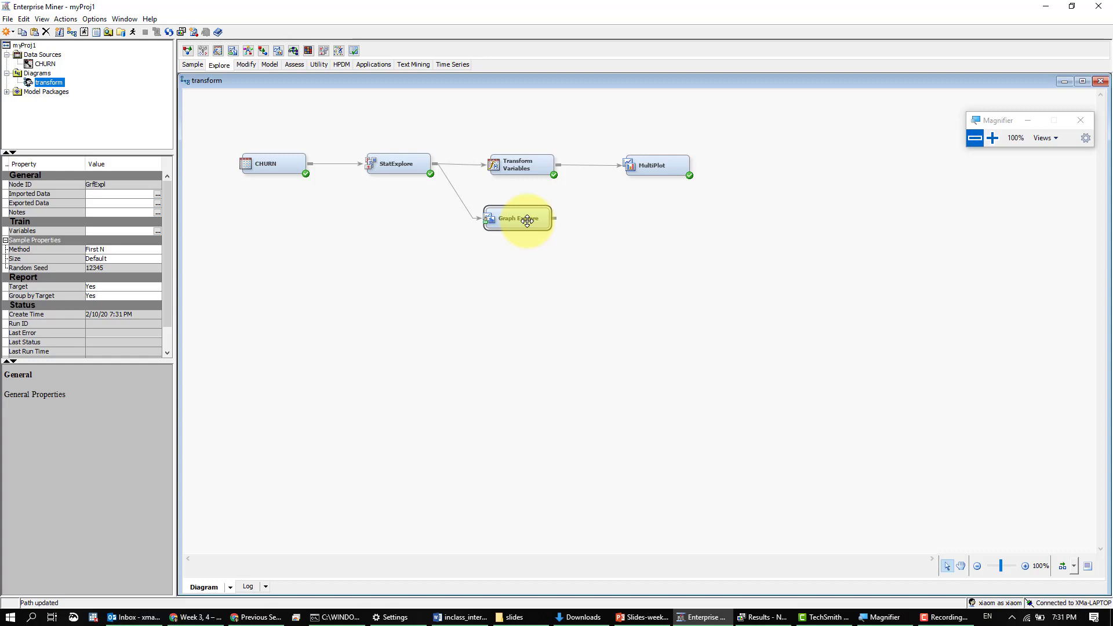
# - Try to open the Graph Explore node's results before running it, and close the results window
pyautogui.rightClick(527, 221)
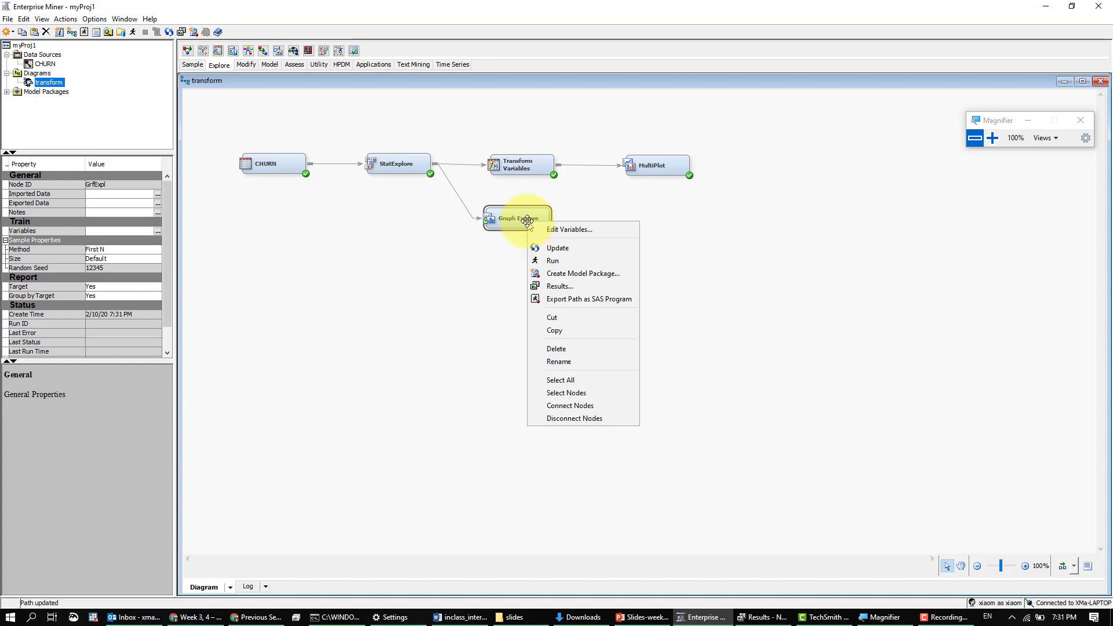
pyautogui.click(549, 289)
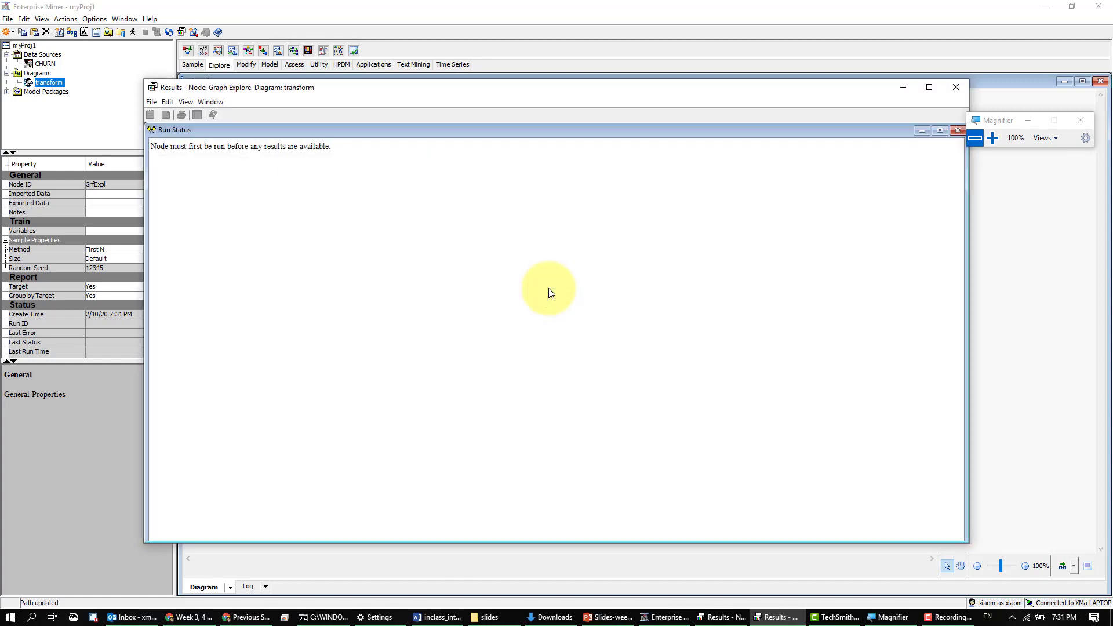
pyautogui.click(951, 92)
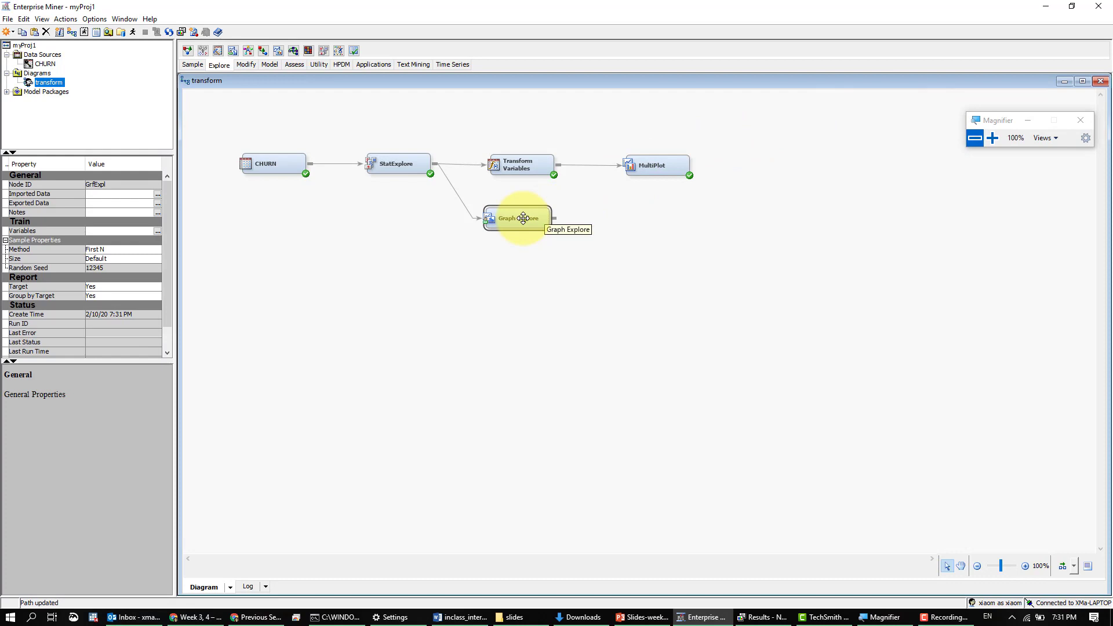
# - Run the Graph Explore node, allowing open results windows to close, and show its results in a maximized window
pyautogui.rightClick(524, 225)
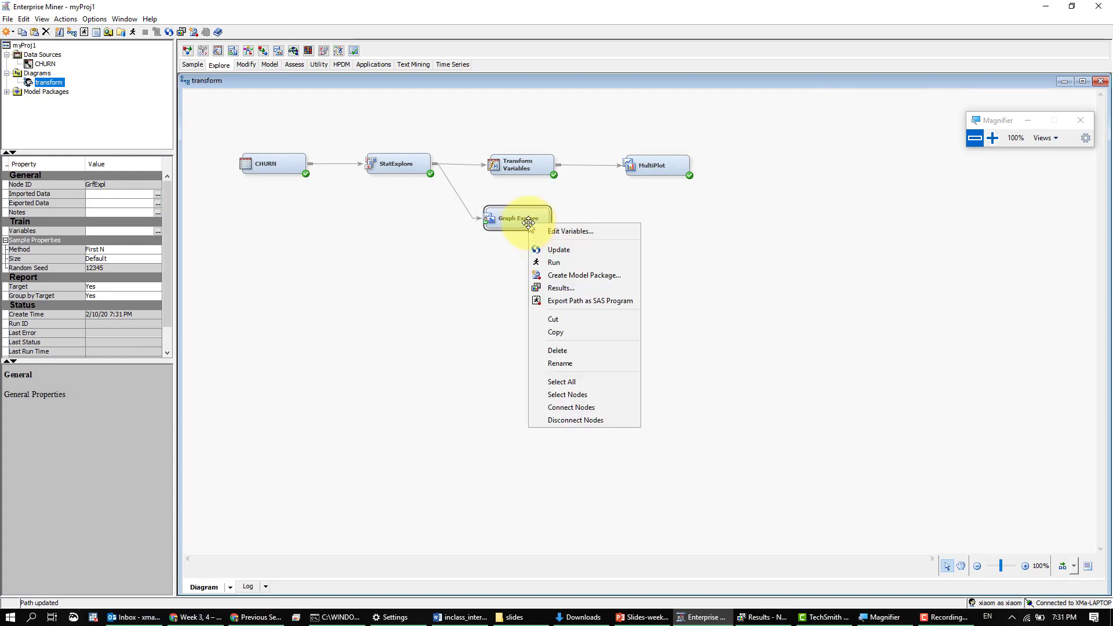
pyautogui.click(549, 262)
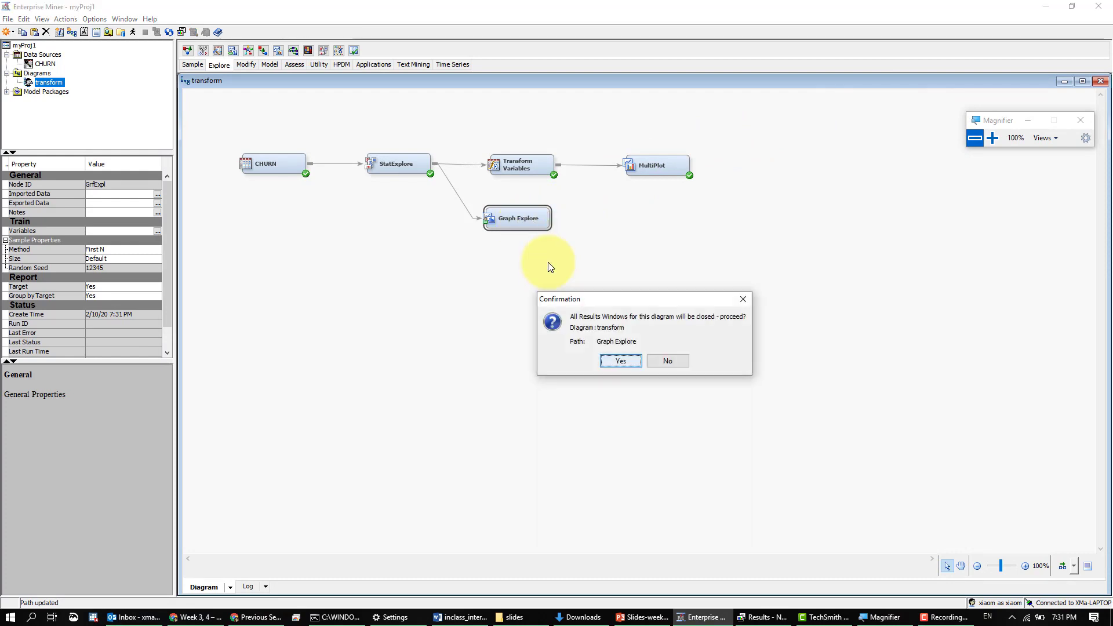
pyautogui.click(622, 364)
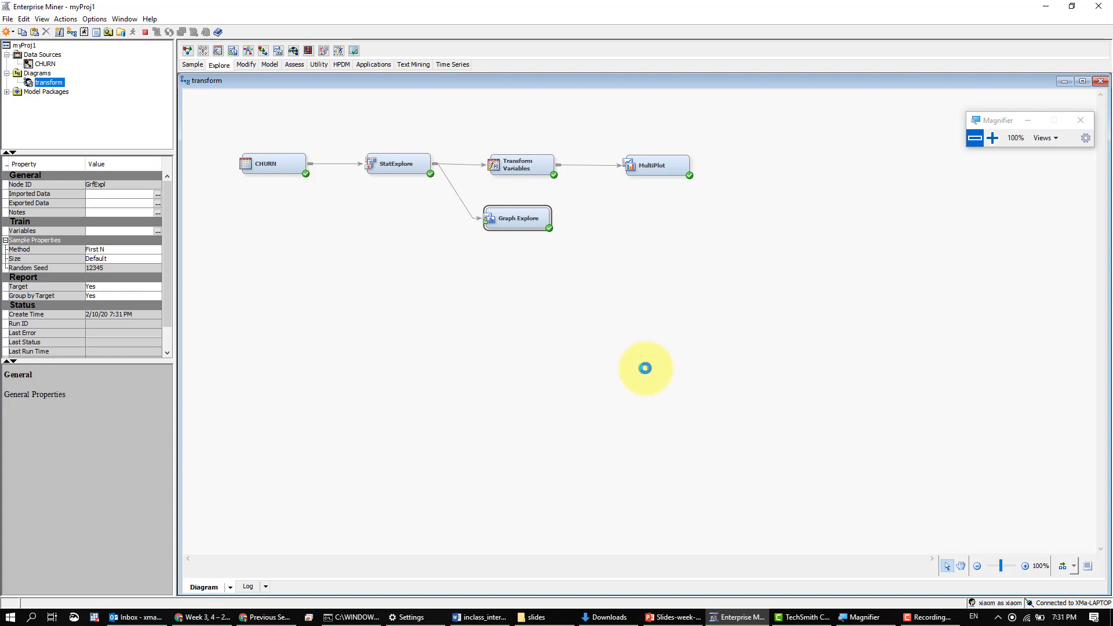
pyautogui.click(653, 368)
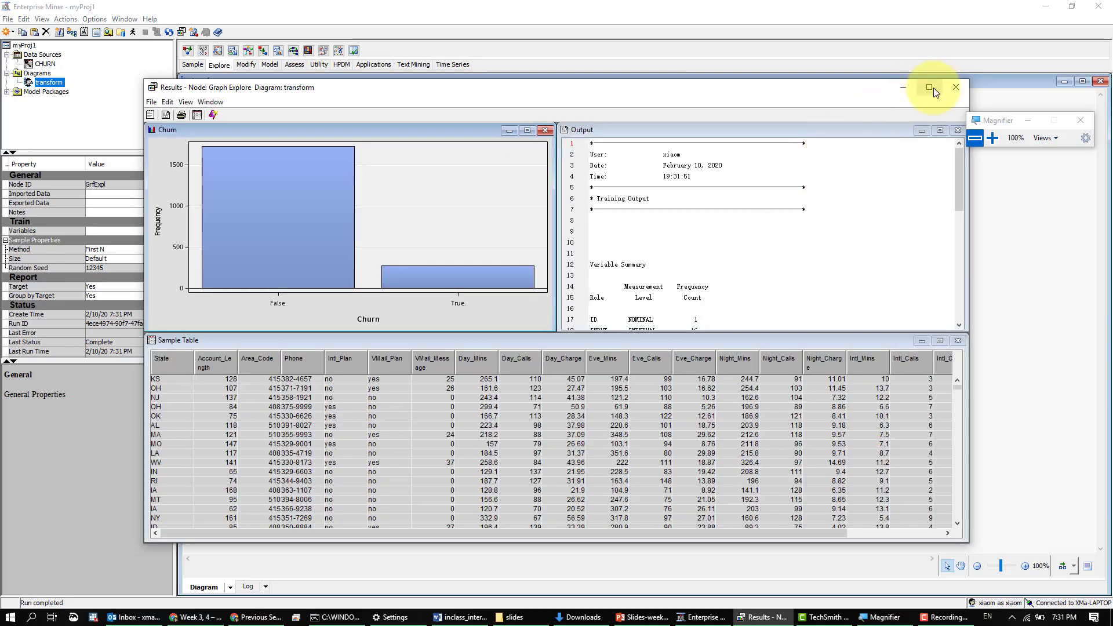
pyautogui.click(931, 87)
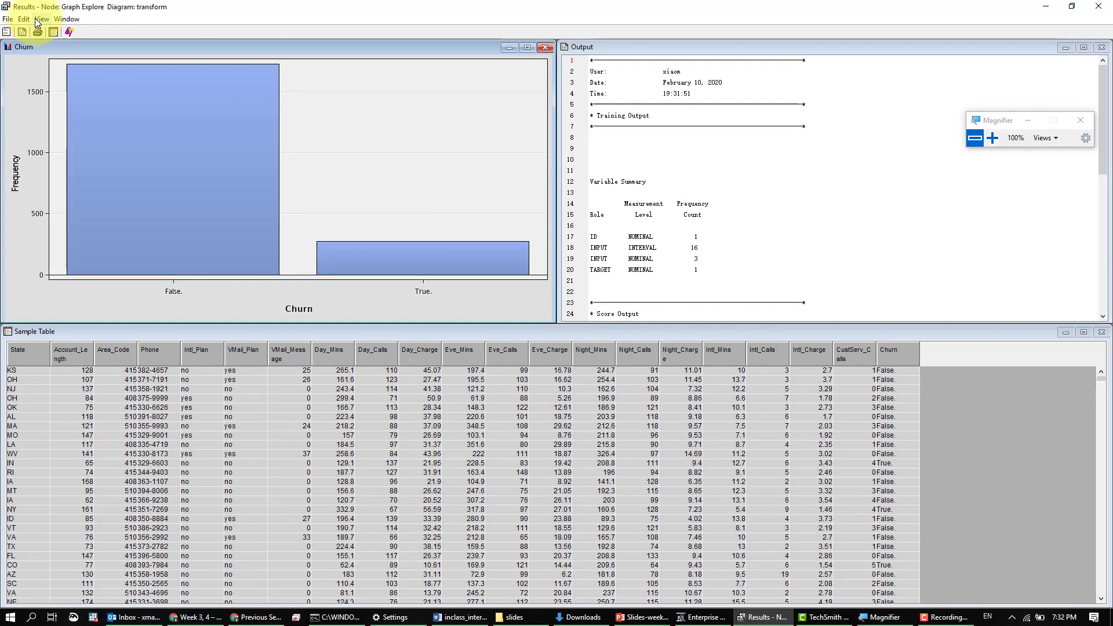
# - Start a new plot from the Graph Explore results, choose the Pie chart type and proceed to the chart roles
pyautogui.click(69, 32)
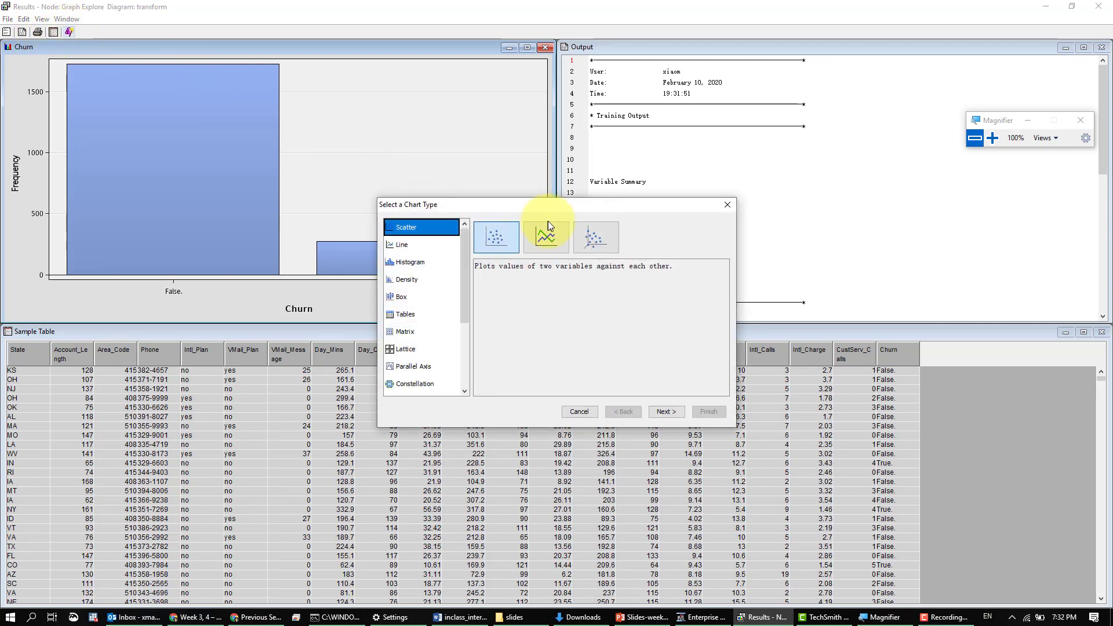
pyautogui.moveTo(547, 211); pyautogui.dragTo(580, 188)
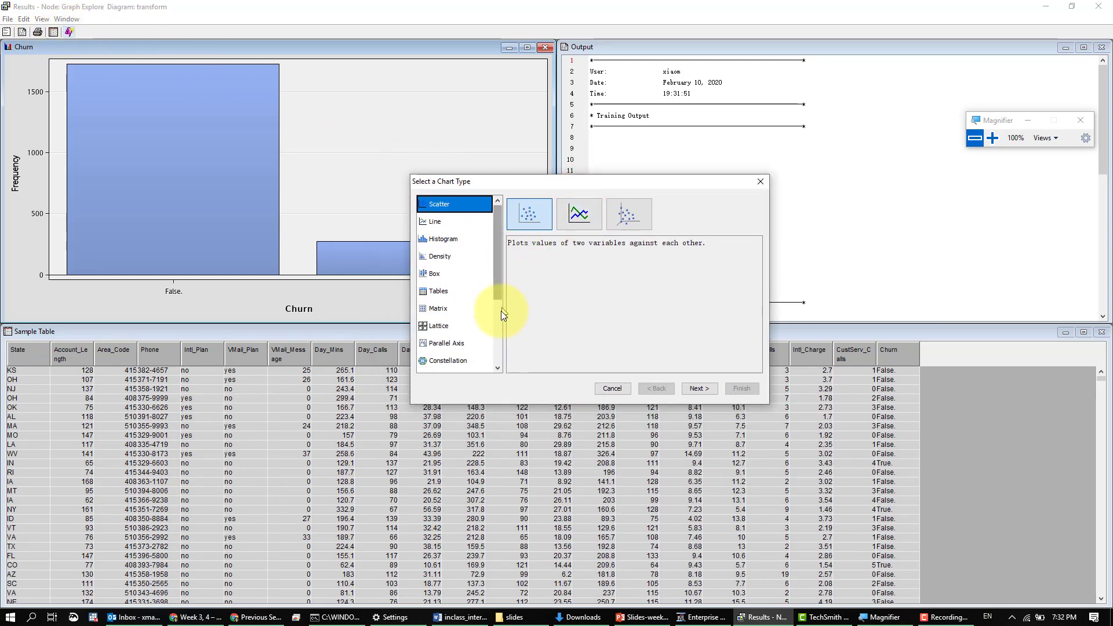
pyautogui.click(499, 326)
pyautogui.click(455, 305)
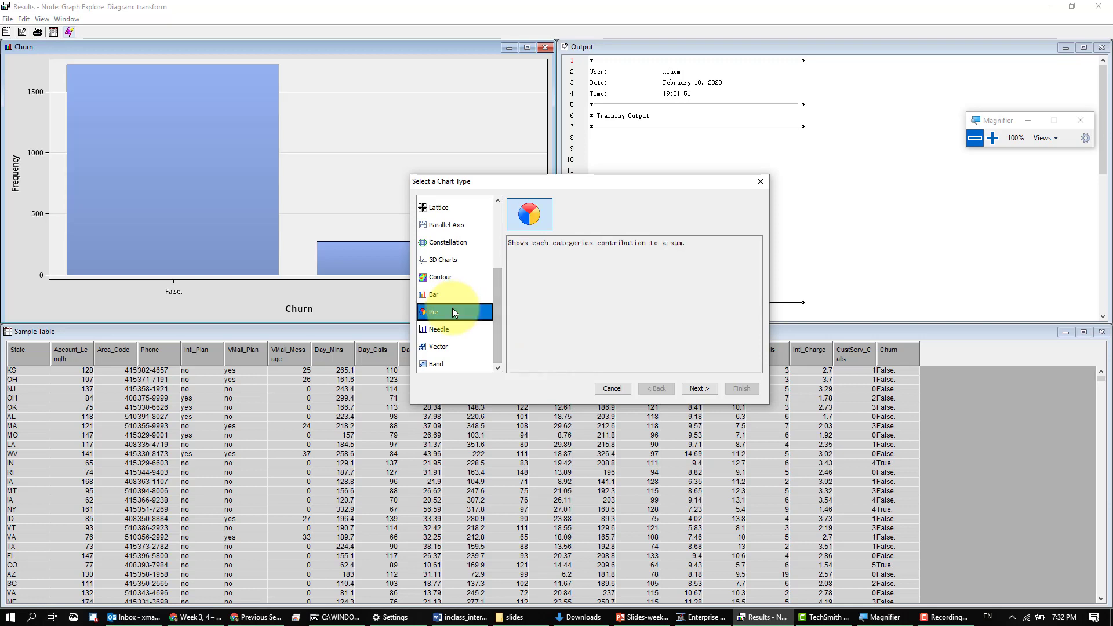
pyautogui.click(699, 388)
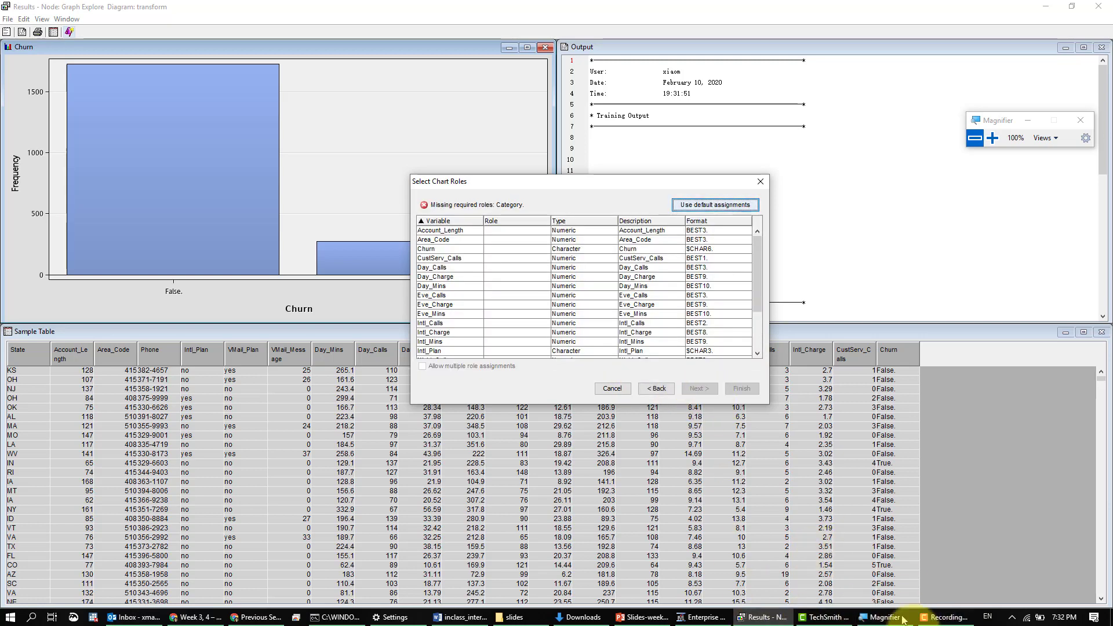
# - Magnify the screen to 200% and assign the Category role to Intl_Plan for the pie chart
pyautogui.click(879, 617)
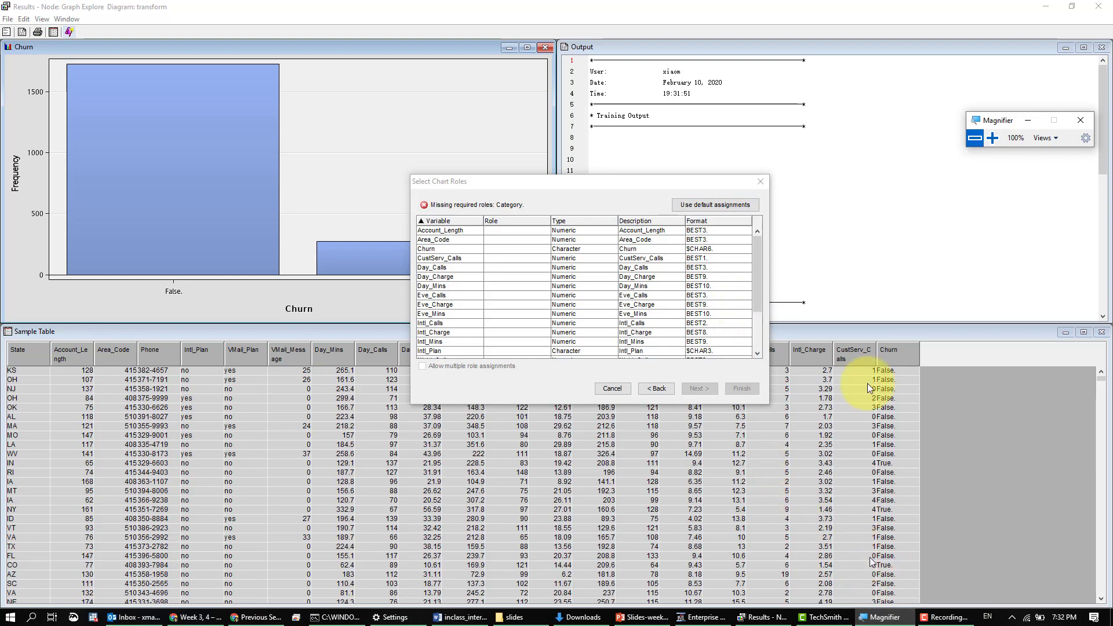
pyautogui.click(992, 137)
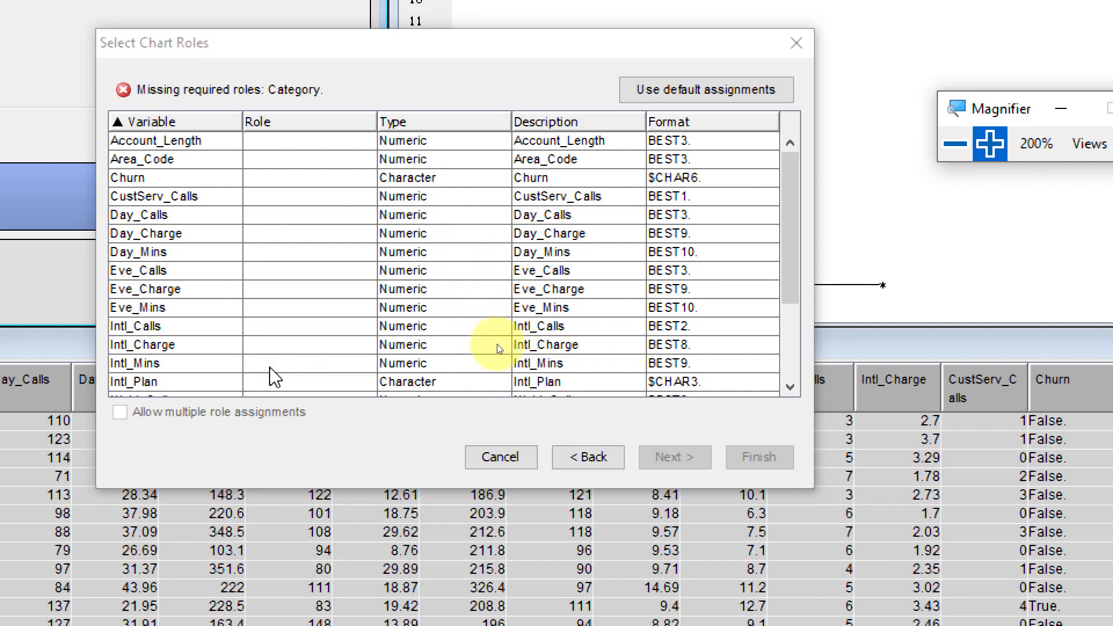
pyautogui.click(269, 387)
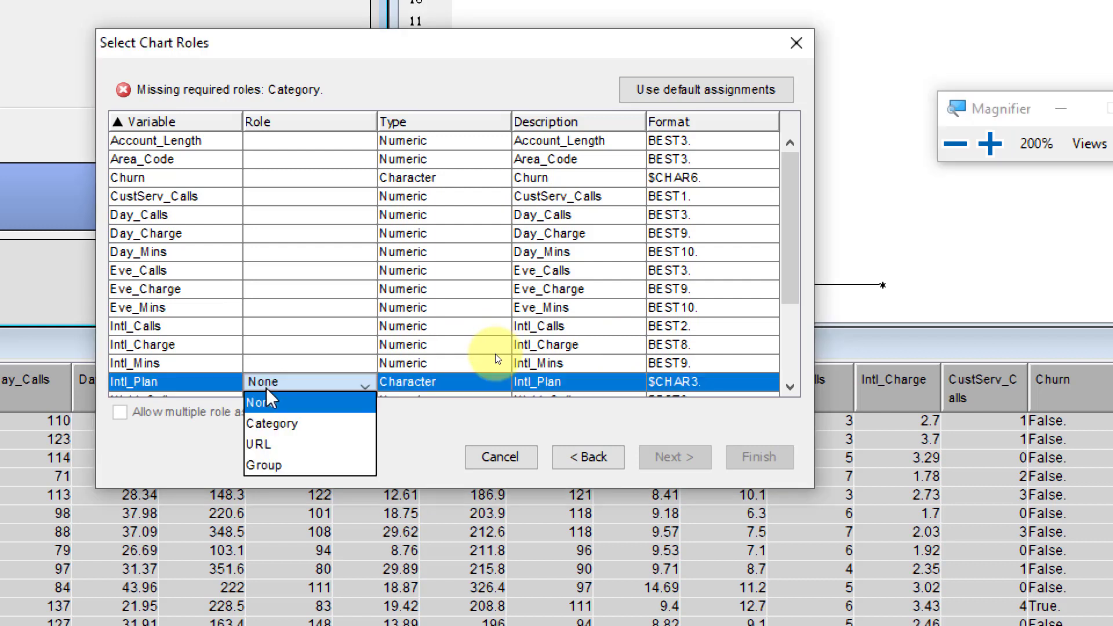
pyautogui.click(340, 428)
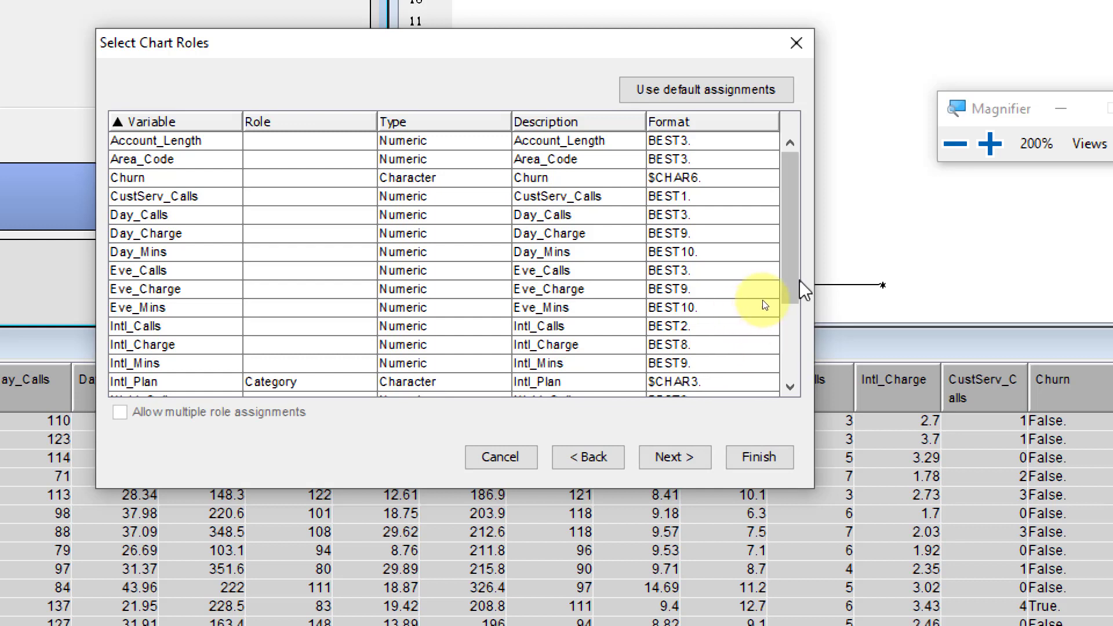
# - Review the variable list and assign the Group role to Churn, leaving Area_Code without a role
pyautogui.moveTo(793, 290); pyautogui.dragTo(798, 336)
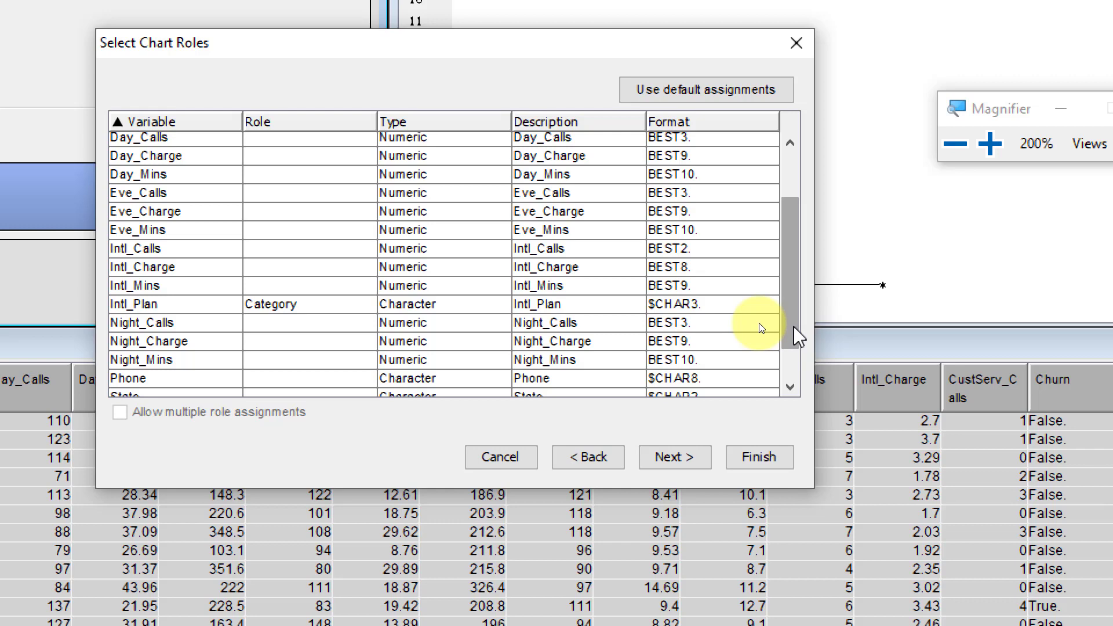
pyautogui.moveTo(798, 337); pyautogui.dragTo(777, 255)
pyautogui.click(354, 160)
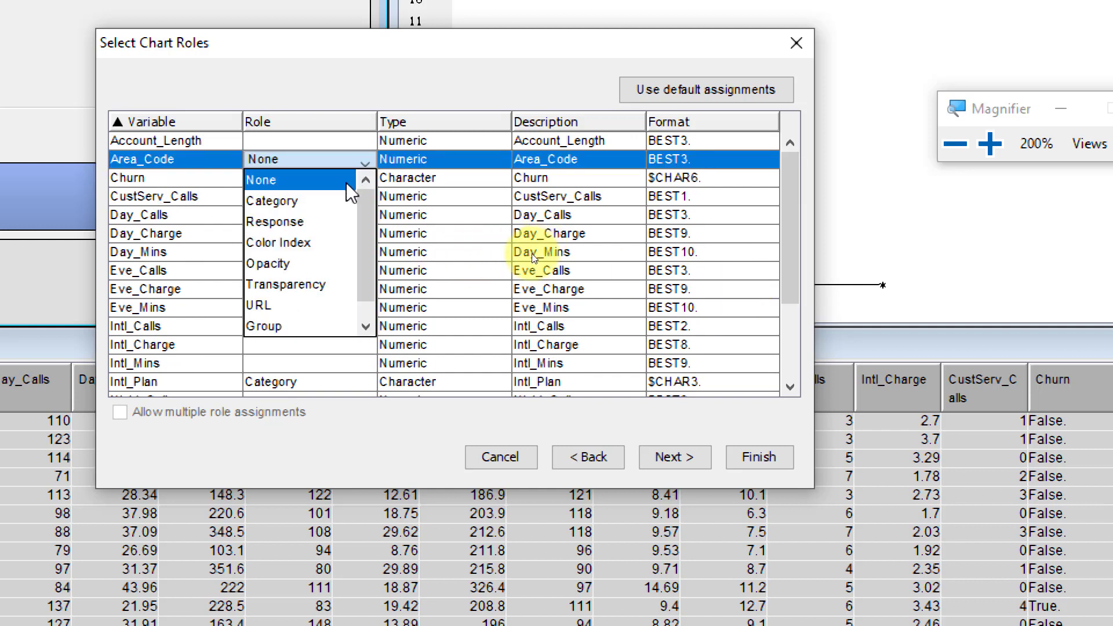
pyautogui.click(132, 89)
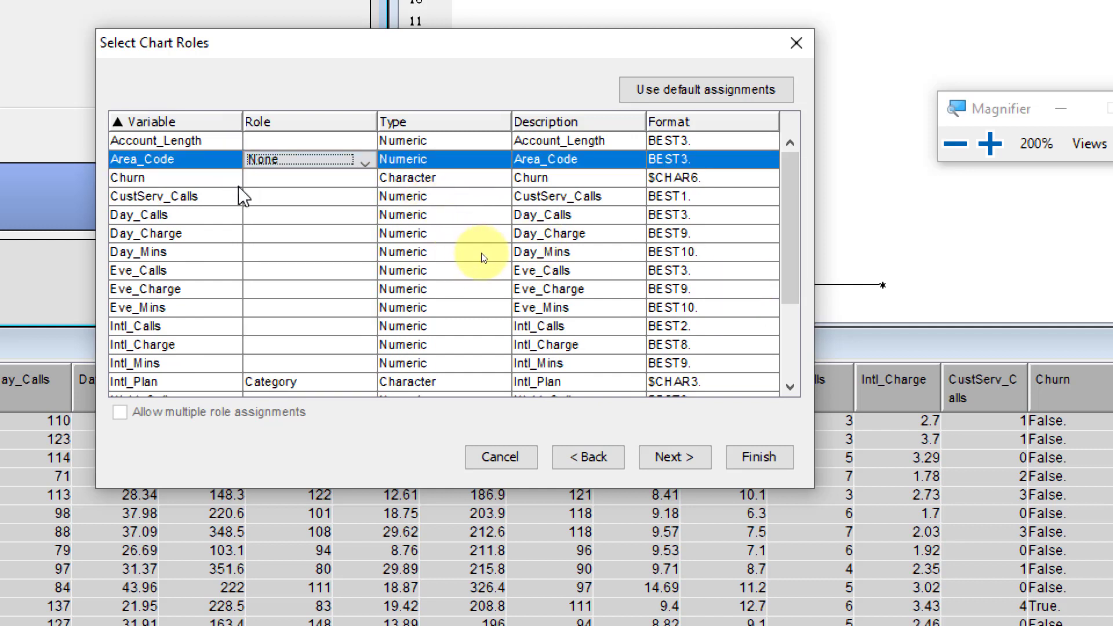
pyautogui.click(263, 179)
pyautogui.click(308, 264)
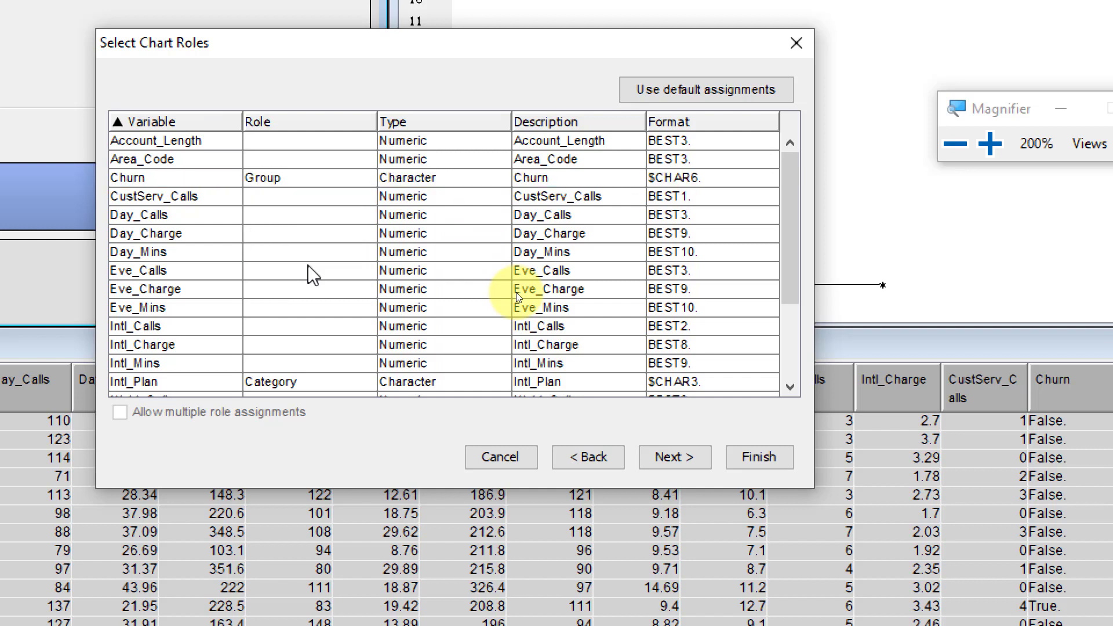
# - Create the pie chart with the default WHERE clause, title and legend settings, and return the magnification to 100%
pyautogui.click(672, 461)
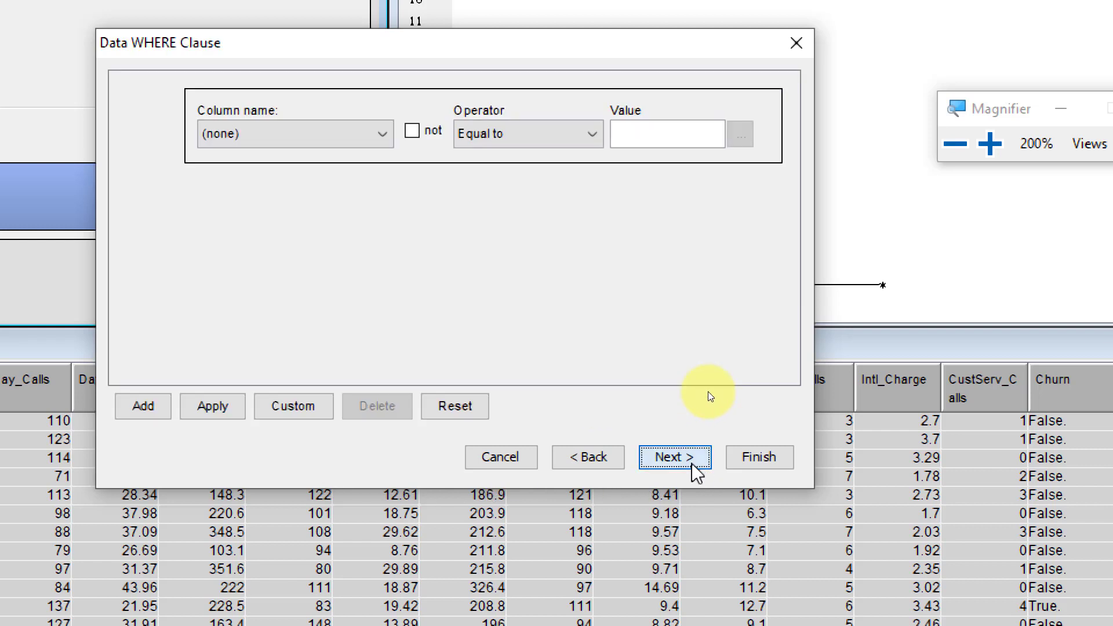
pyautogui.click(661, 458)
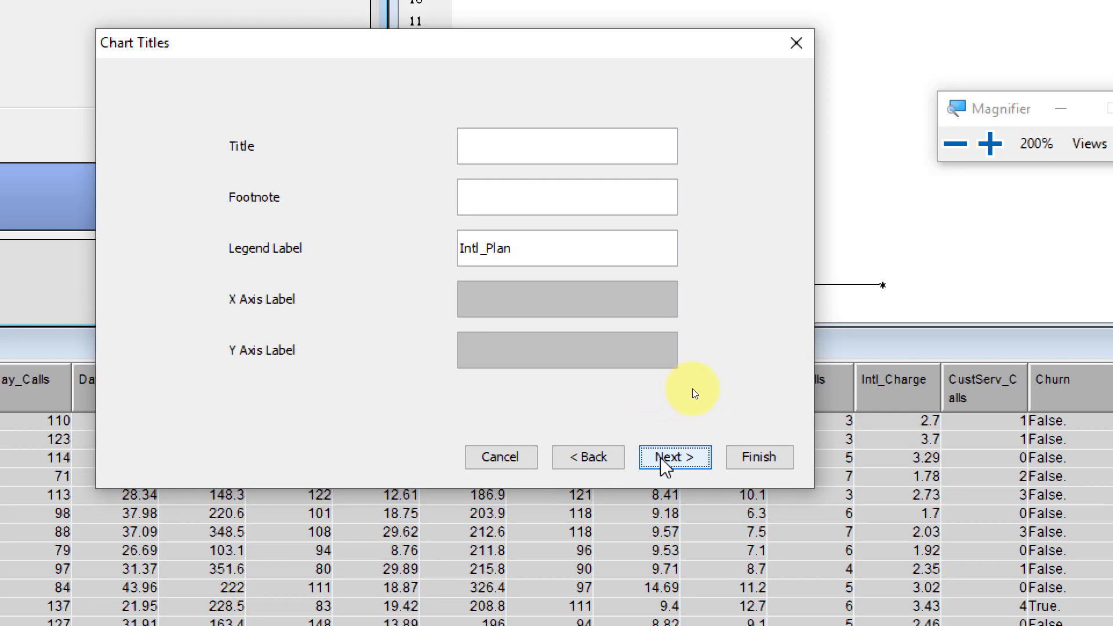
pyautogui.click(683, 459)
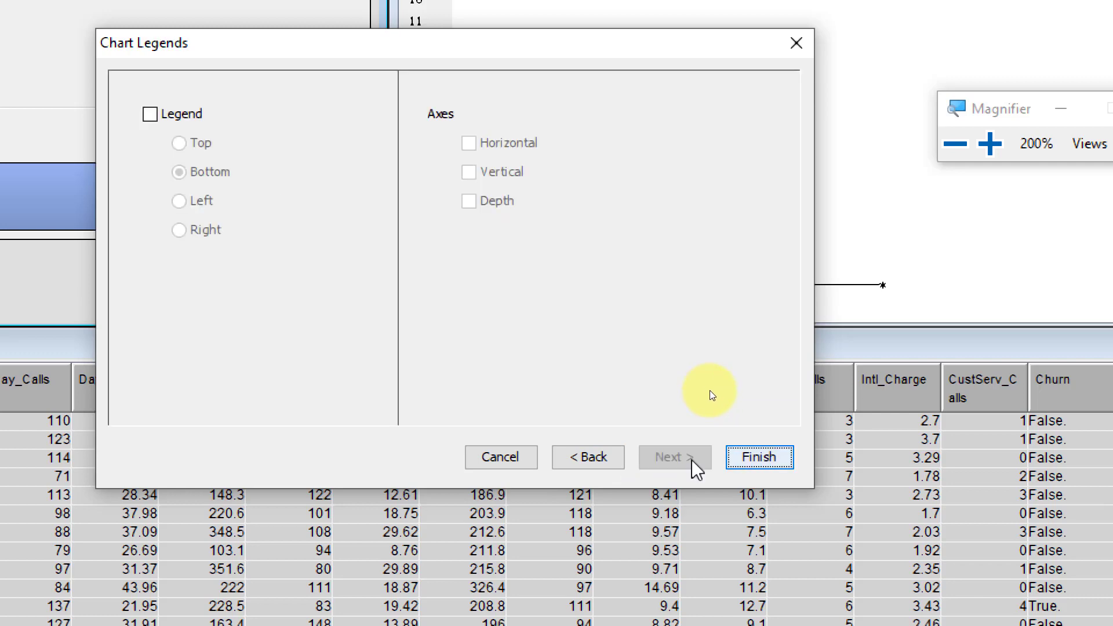
pyautogui.click(747, 459)
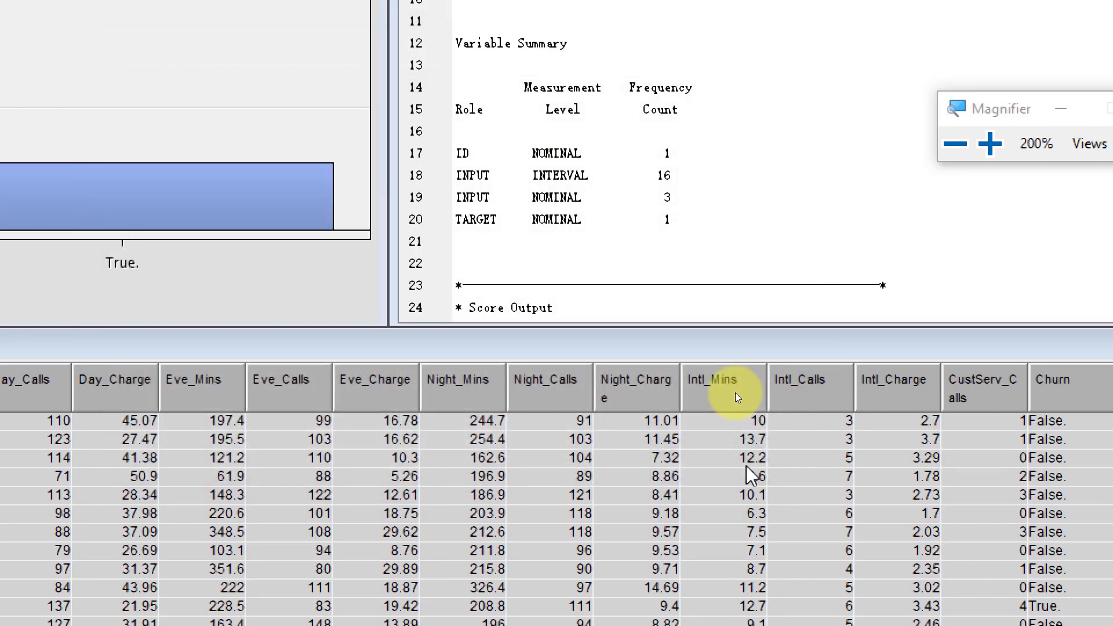
pyautogui.click(954, 143)
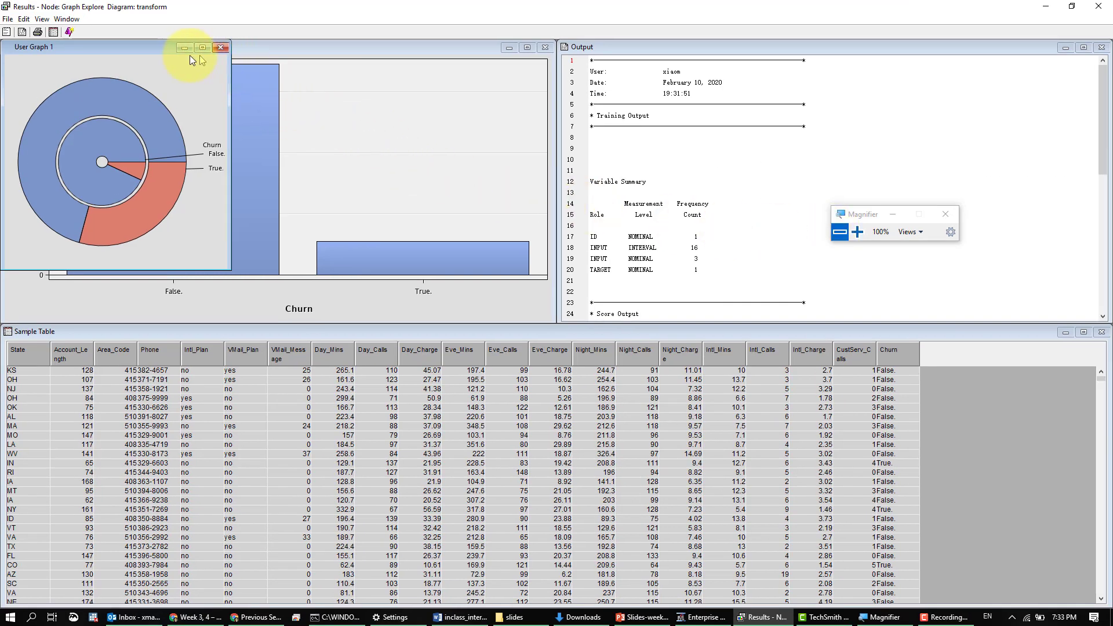
# - Move the pie chart window towards the middle of the results, enlarge it and inspect the rings at 200% magnification
pyautogui.moveTo(154, 50); pyautogui.dragTo(577, 249)
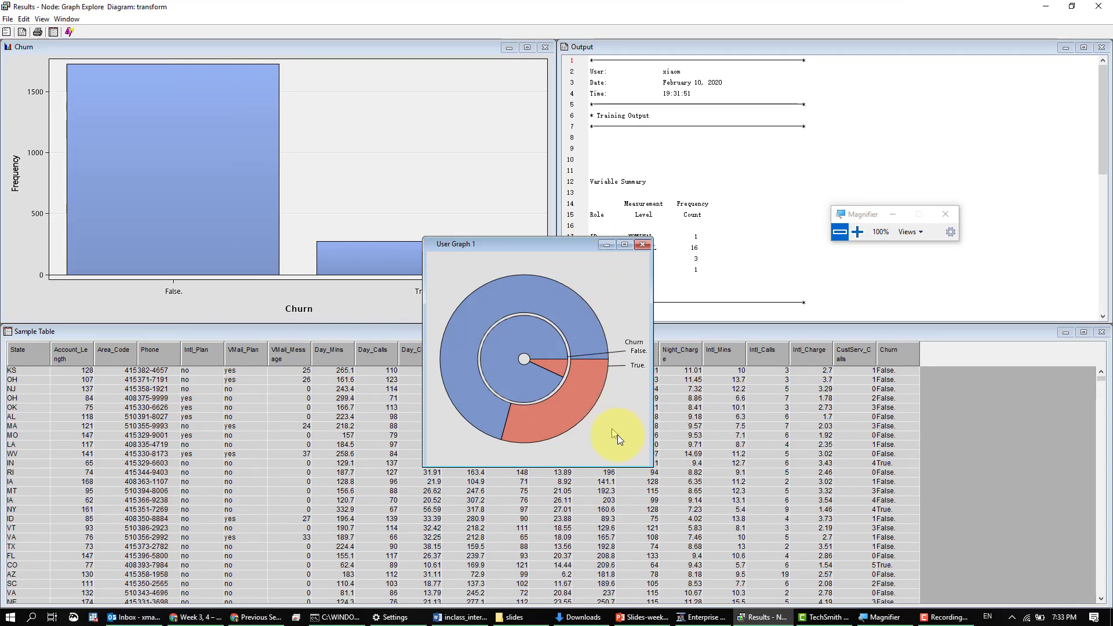
pyautogui.moveTo(648, 465); pyautogui.dragTo(852, 586)
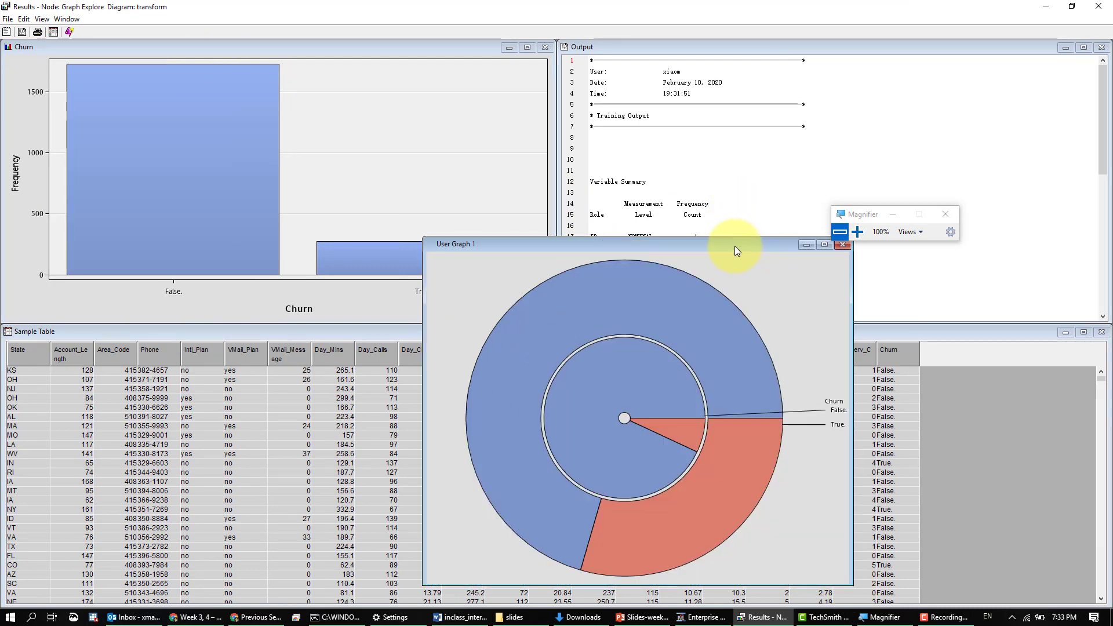
pyautogui.click(857, 231)
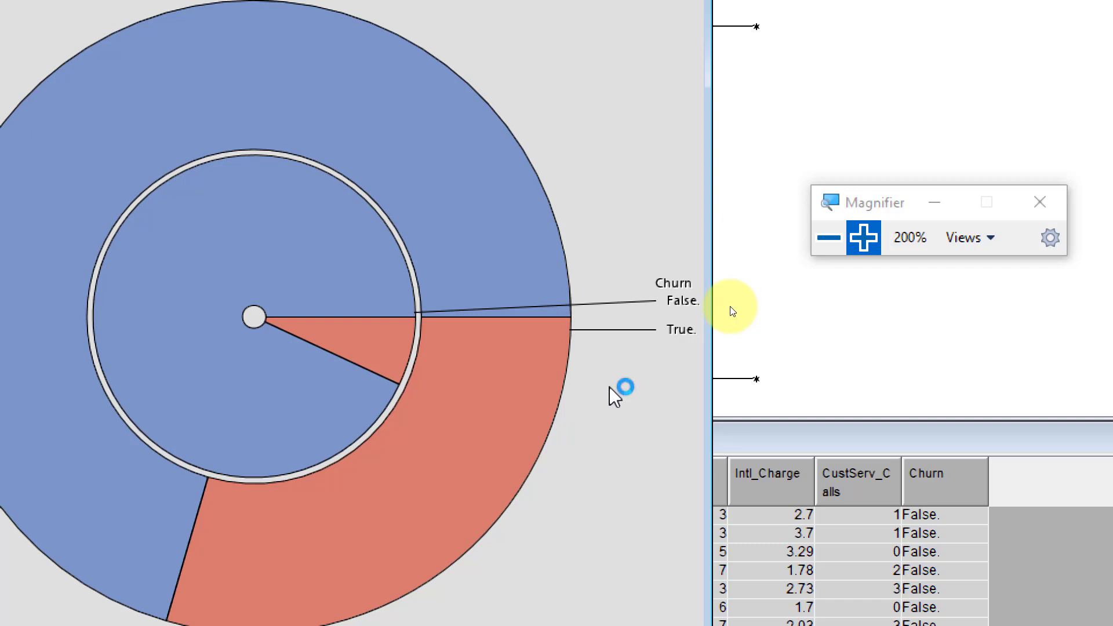
pyautogui.click(830, 239)
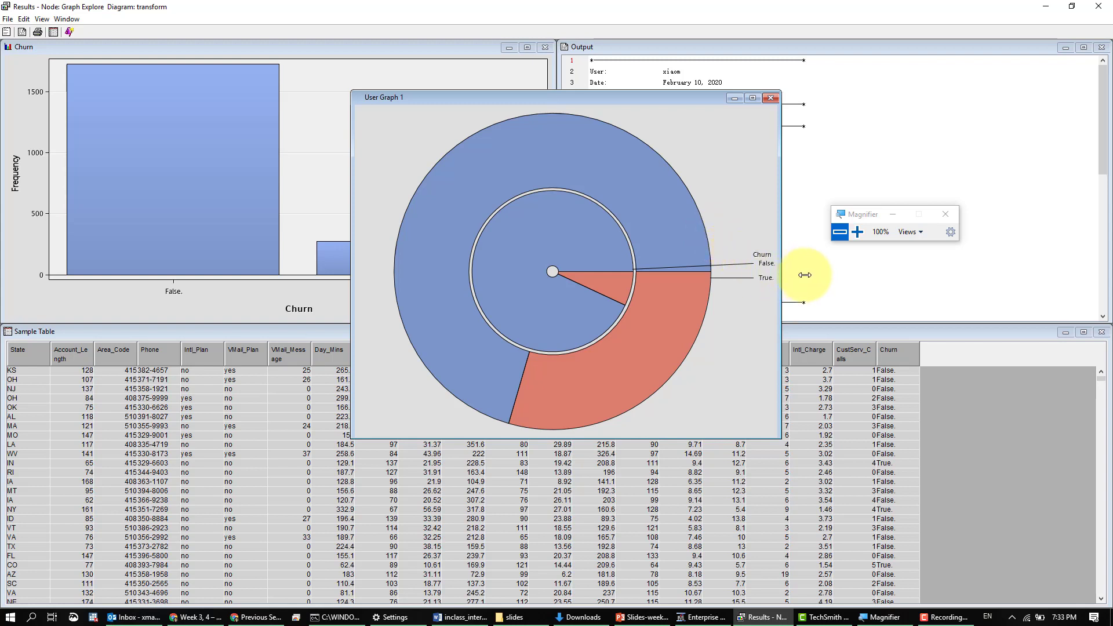
pyautogui.moveTo(804, 275); pyautogui.dragTo(805, 275)
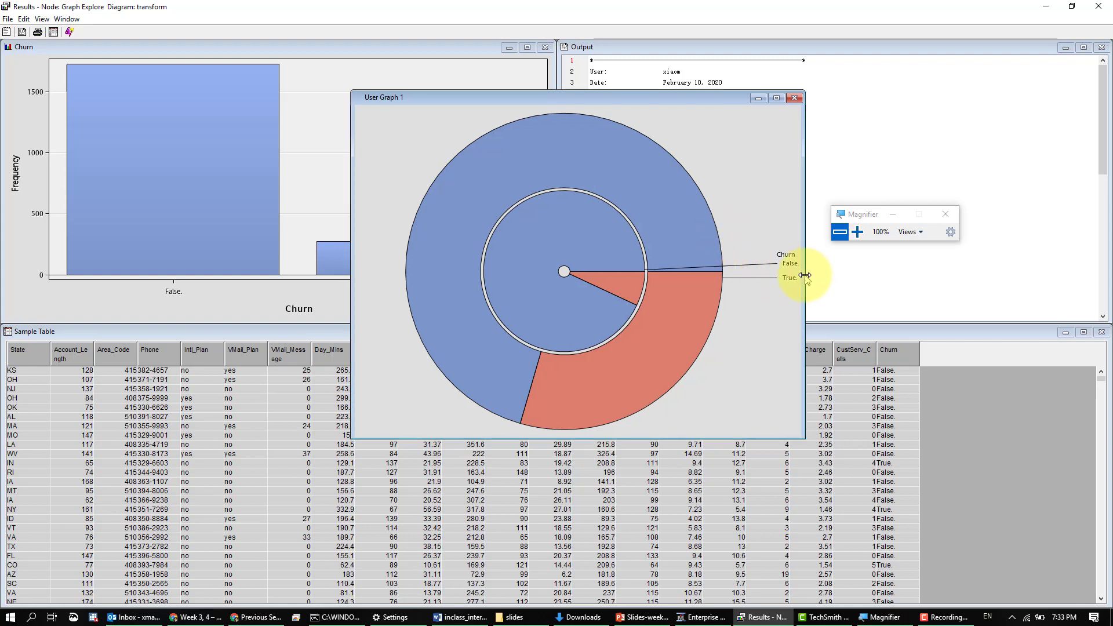
# - Examine the Intl_Plan value, frequency and Churn value of the slices in both rings of the pie chart
pyautogui.click(694, 291)
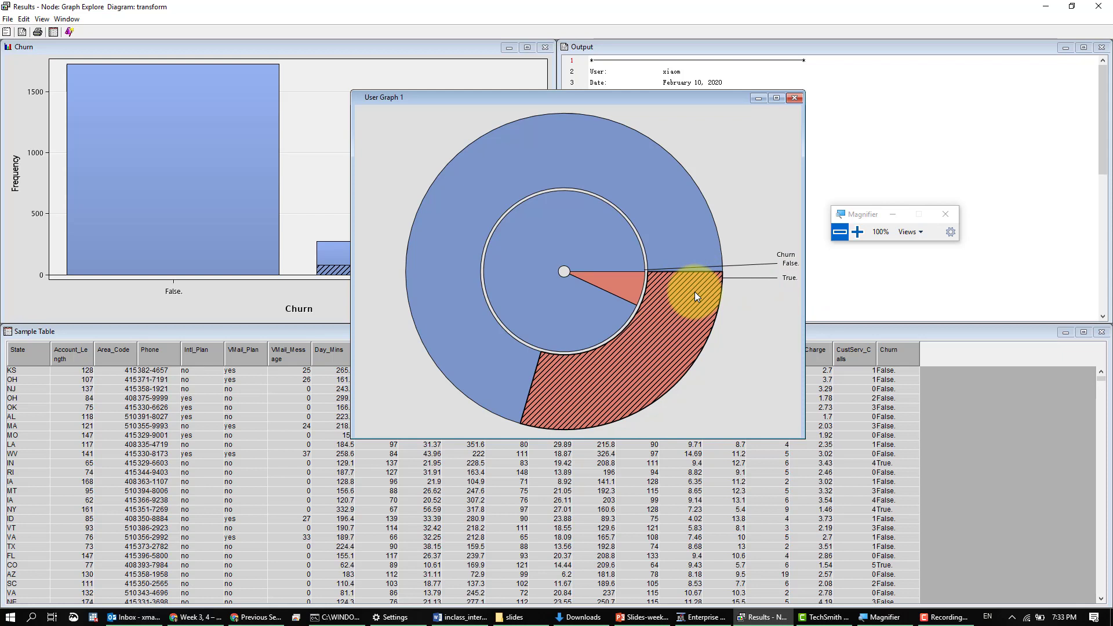
pyautogui.click(791, 280)
pyautogui.moveTo(703, 293)
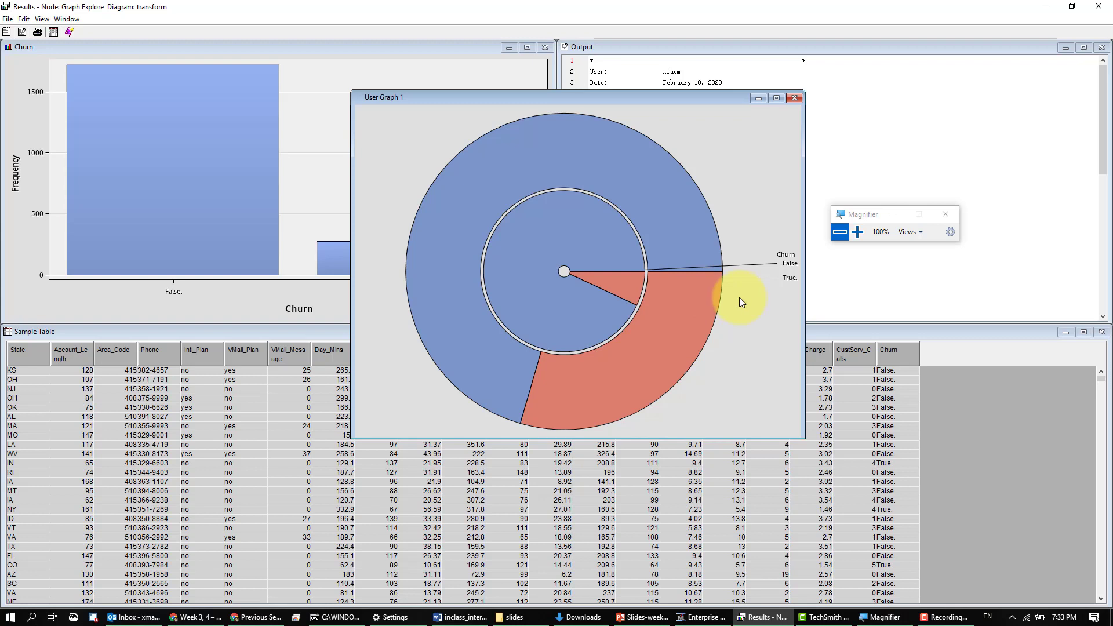
pyautogui.moveTo(669, 276)
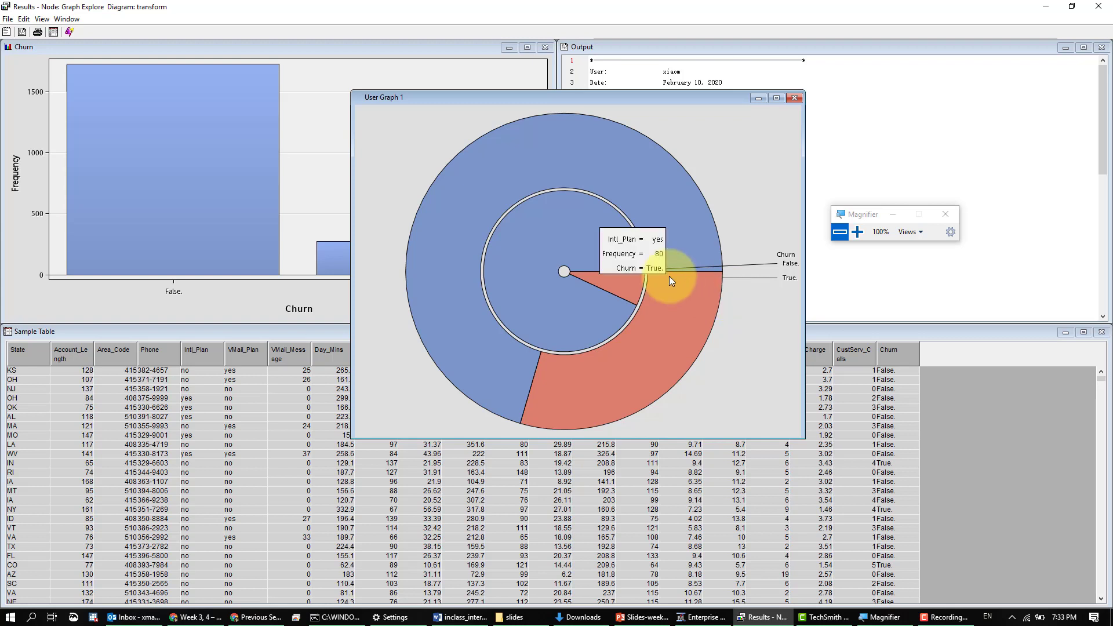
pyautogui.moveTo(635, 267)
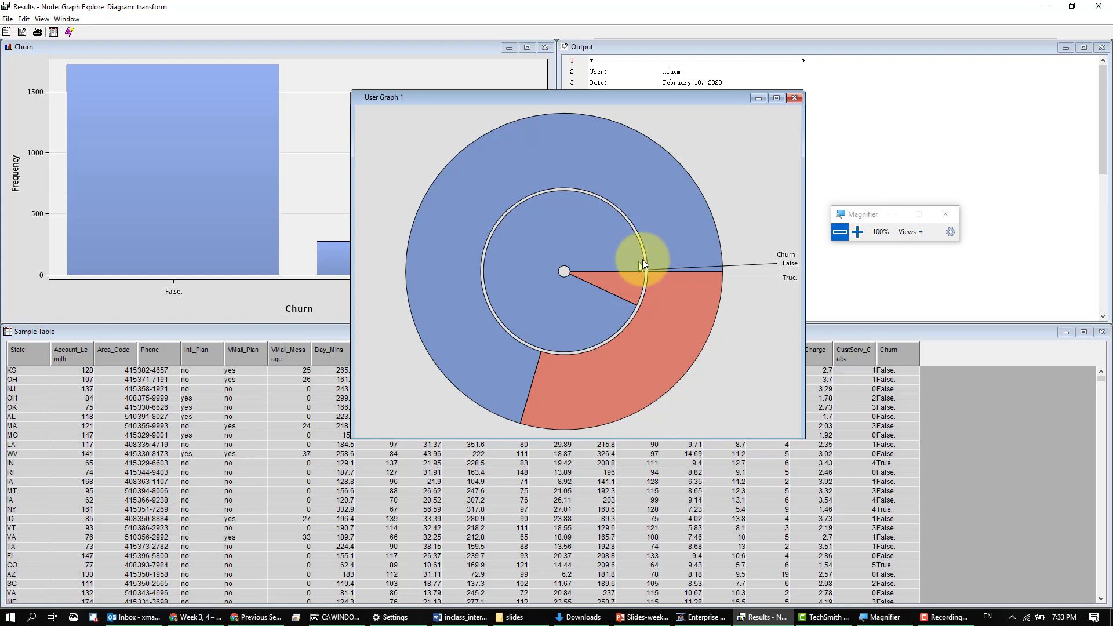
pyautogui.moveTo(666, 240)
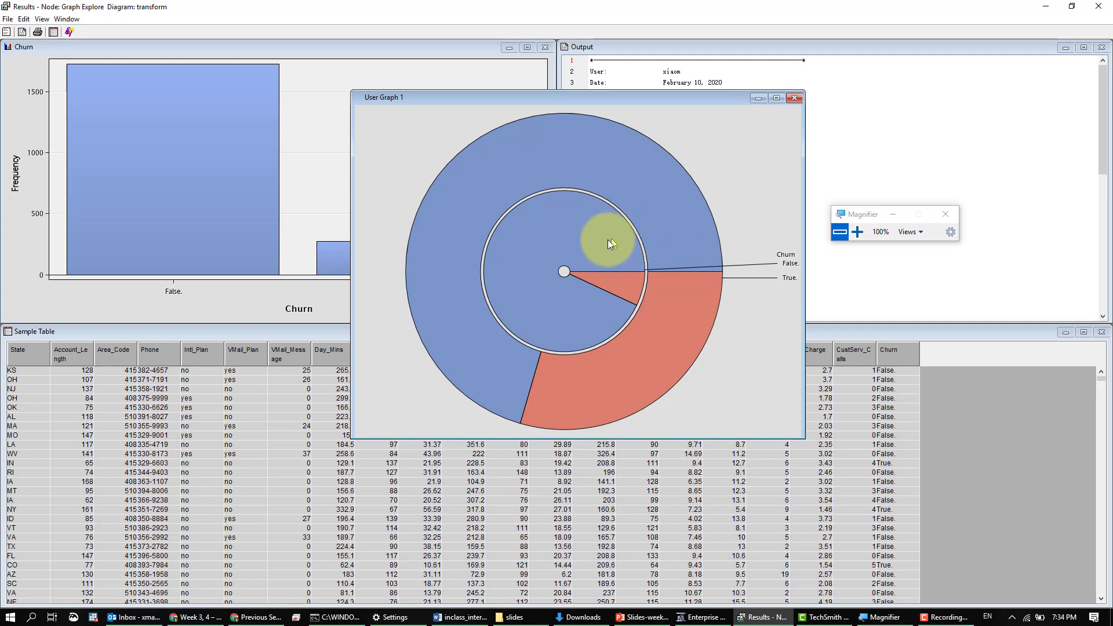
pyautogui.moveTo(587, 245)
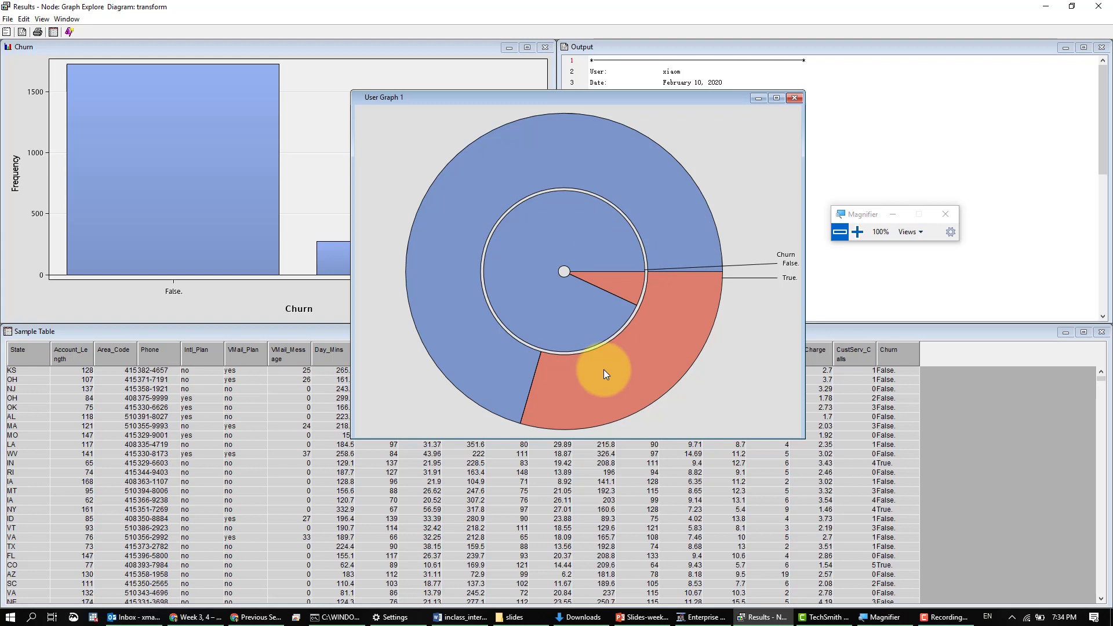
pyautogui.moveTo(603, 370)
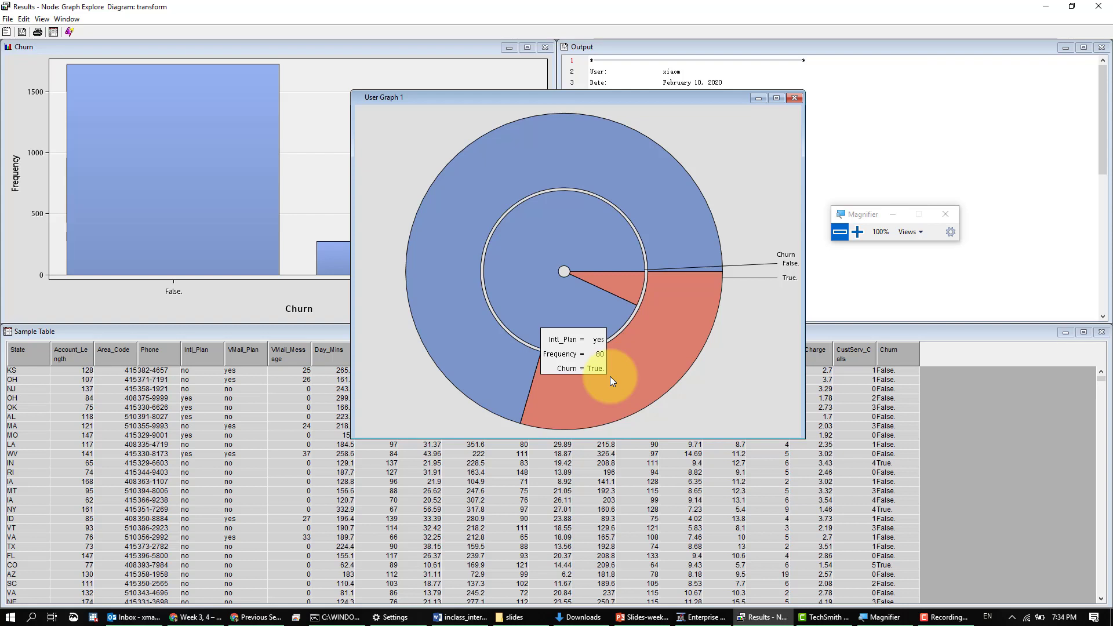
pyautogui.rightClick(768, 178)
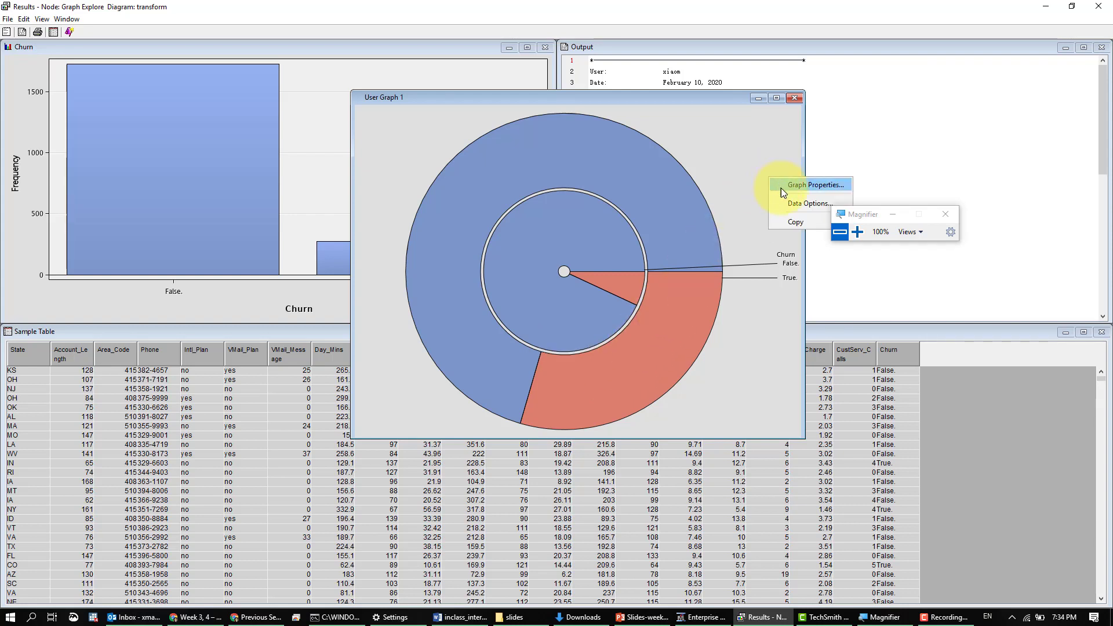
pyautogui.click(792, 204)
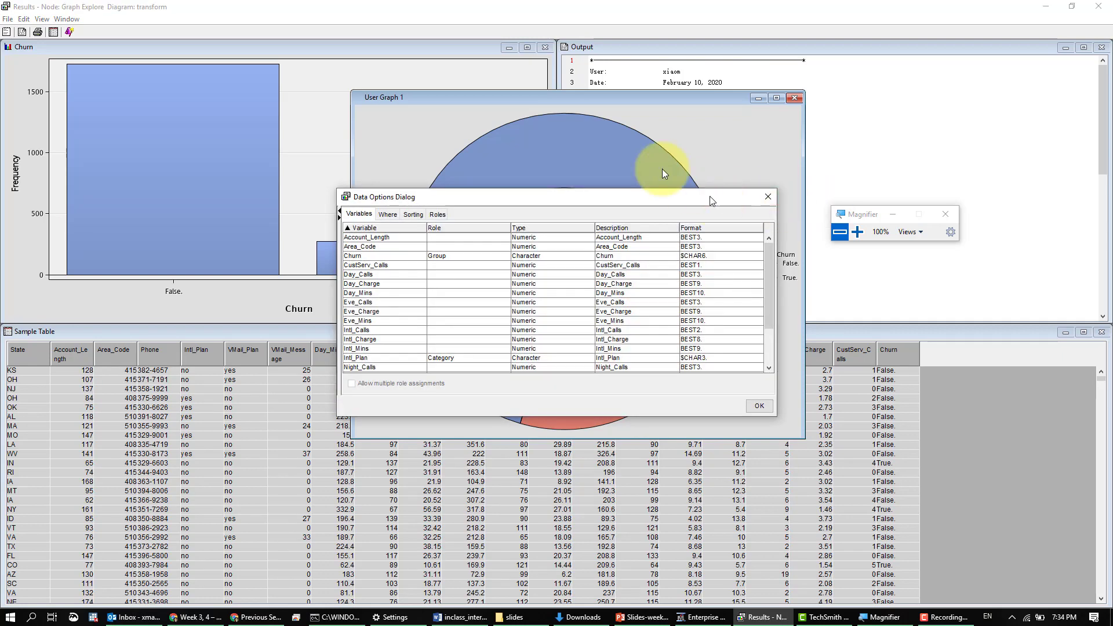
pyautogui.moveTo(712, 201); pyautogui.dragTo(497, 125)
pyautogui.click(552, 123)
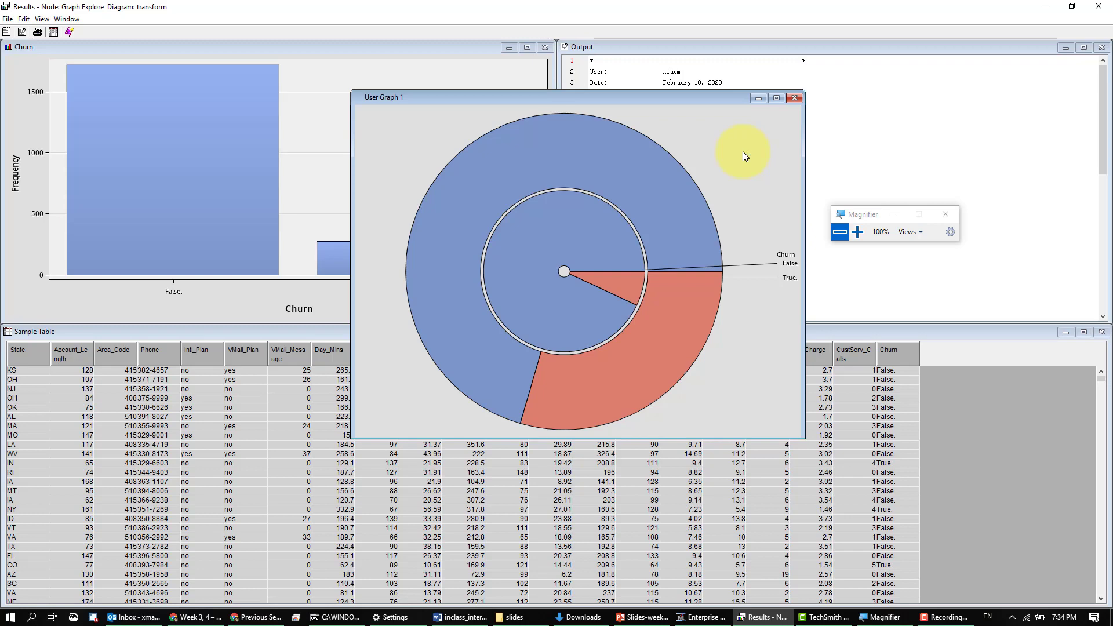
# - In the pie chart's data options, assign the Category role to Churn and the Group role to Intl_Plan, and accept the changes
pyautogui.rightClick(742, 154)
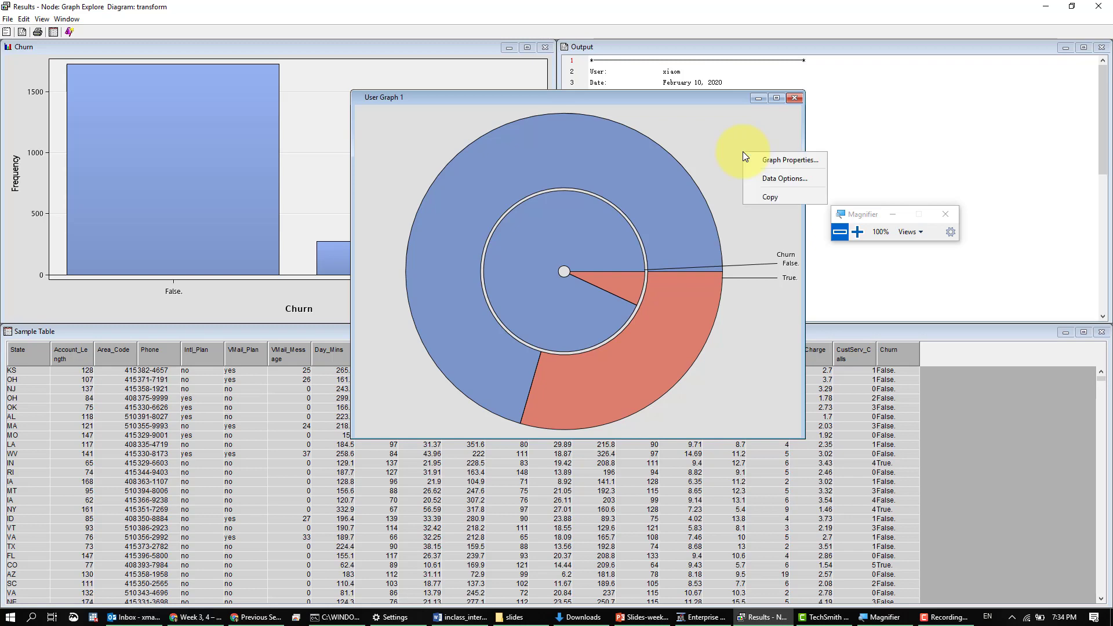
pyautogui.click(758, 177)
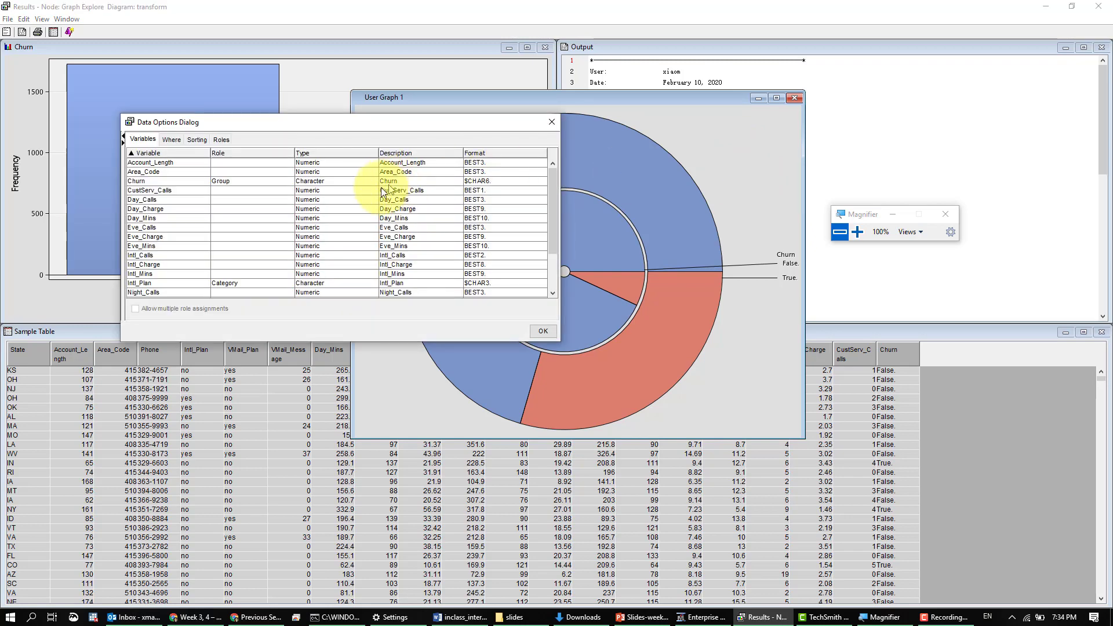
pyautogui.click(264, 180)
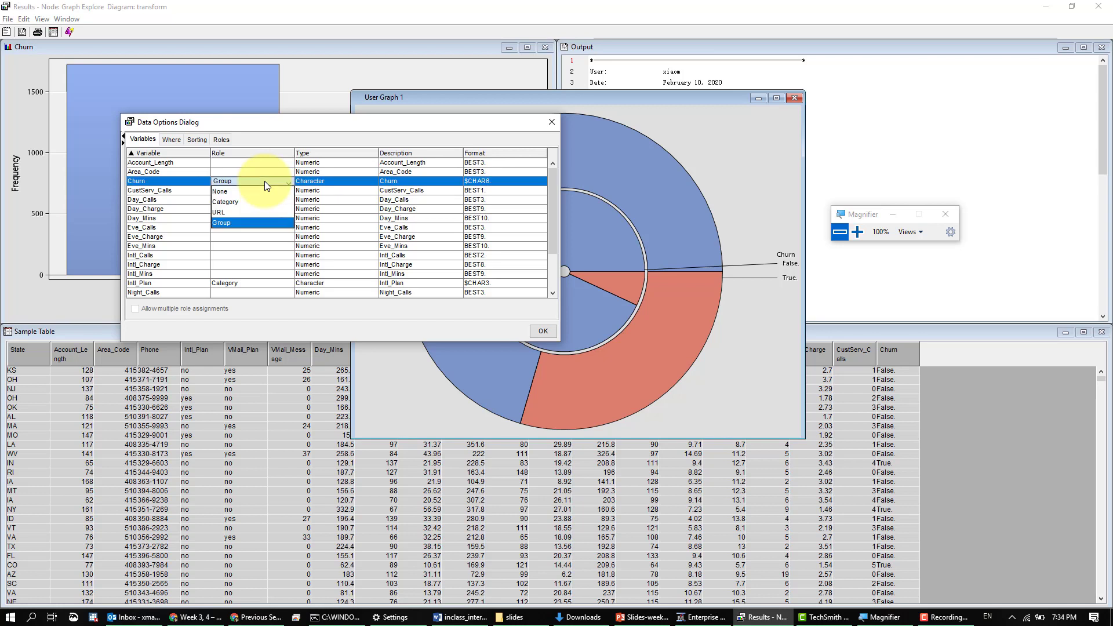
pyautogui.click(262, 201)
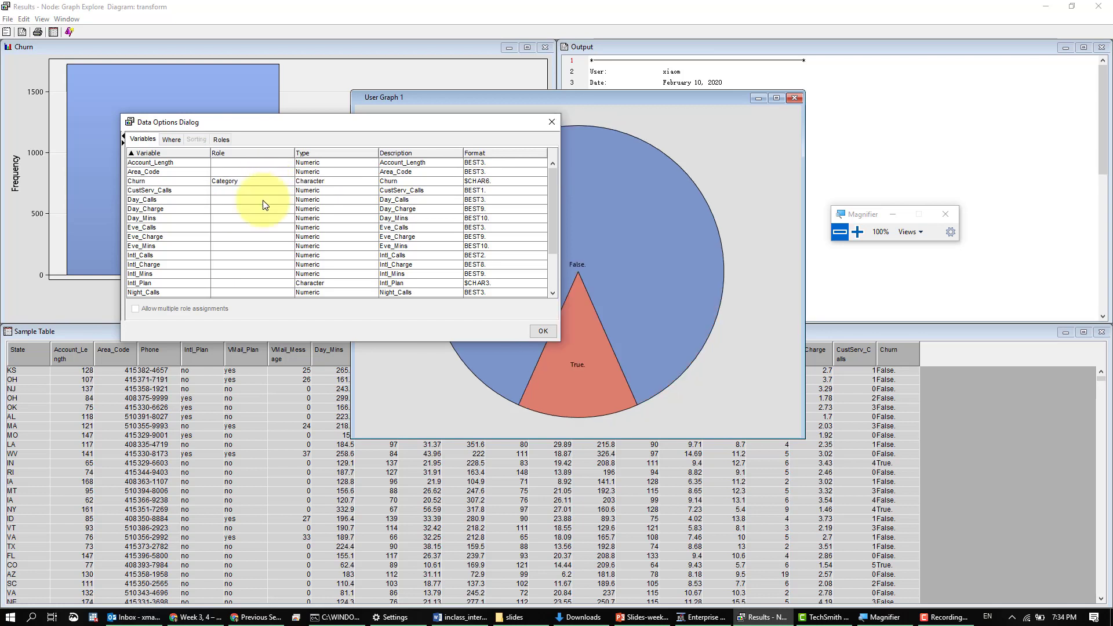
pyautogui.click(243, 284)
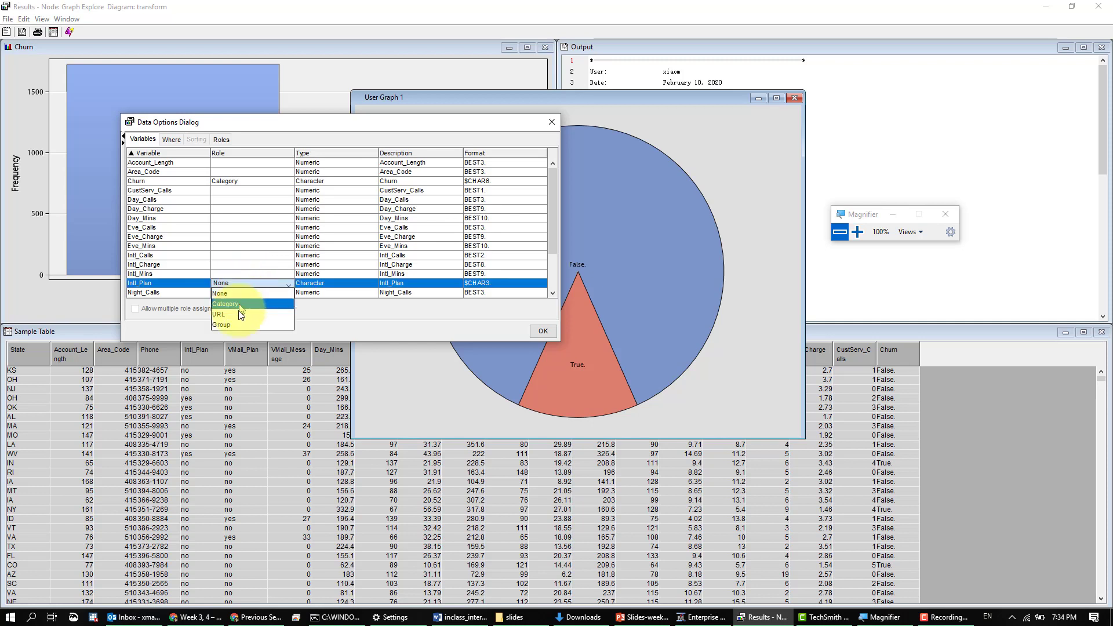
pyautogui.click(241, 324)
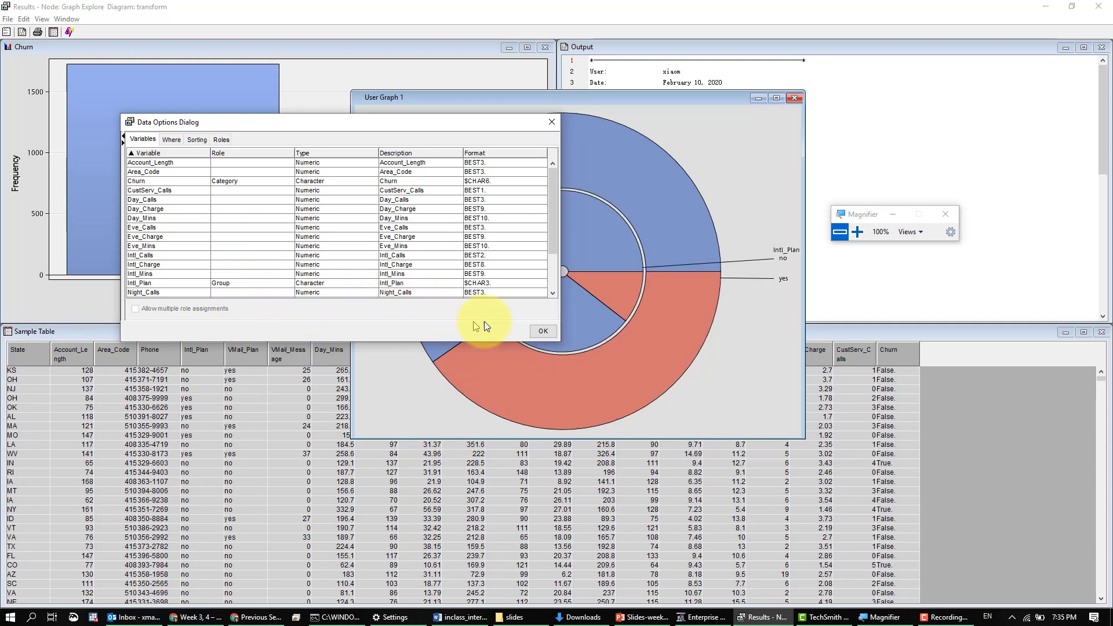
pyautogui.moveTo(503, 127); pyautogui.dragTo(322, 114)
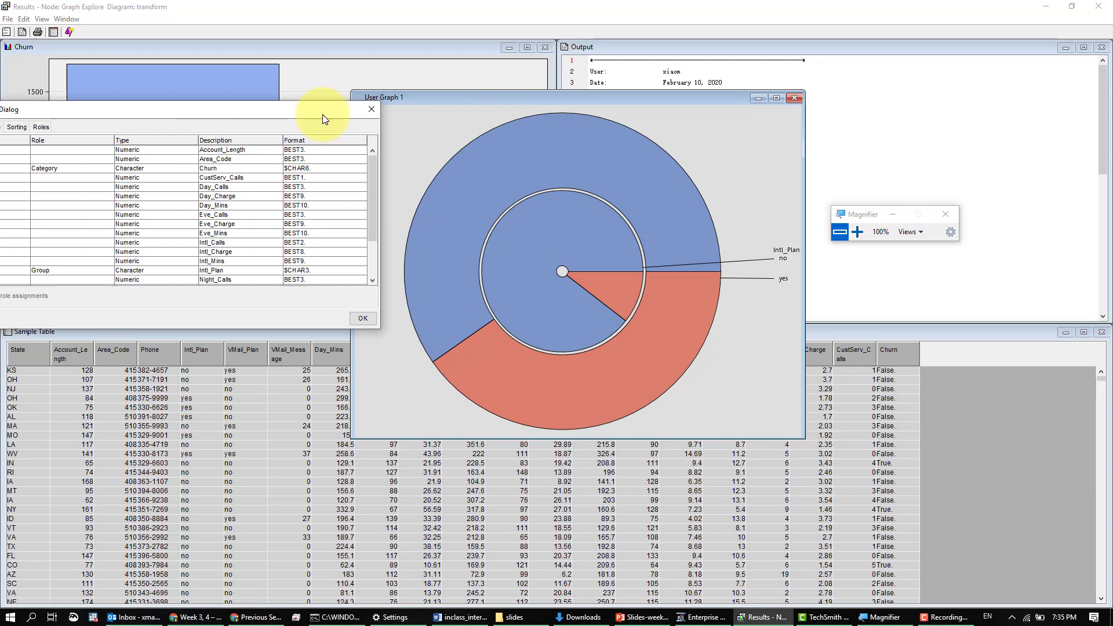
pyautogui.click(363, 319)
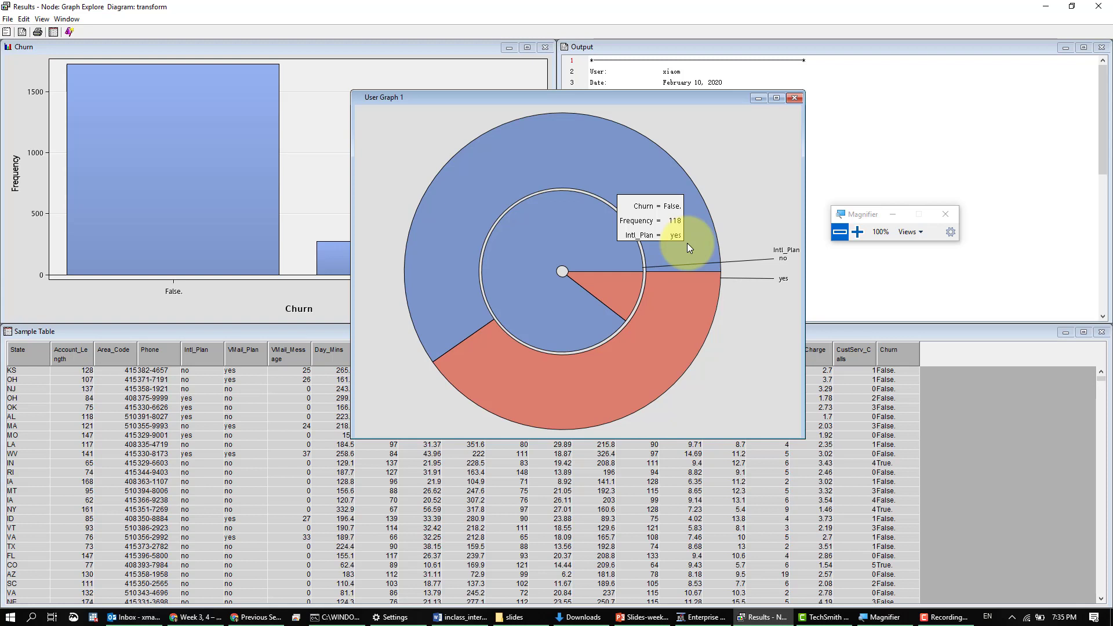
# - Compare the regrouped pie chart with the normalized International Plan bar graph on slide 16 of Slides-week-4.pptx in PowerPoint
pyautogui.moveTo(676, 292)
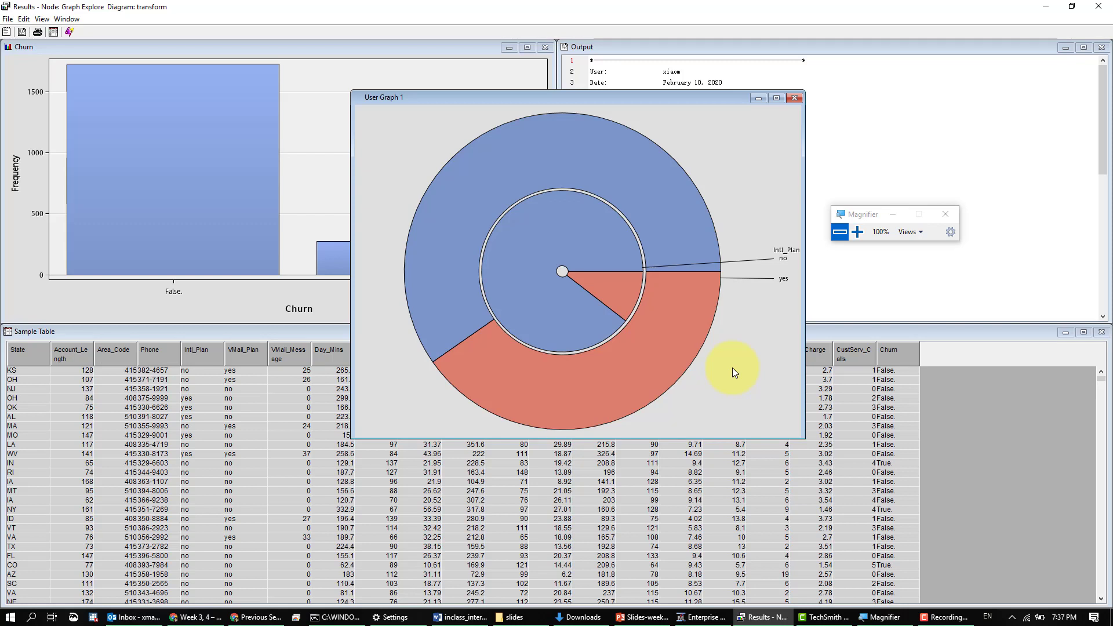
pyautogui.hotkey('alt', 'Tab')
pyautogui.hotkey('alt', 'Tab')
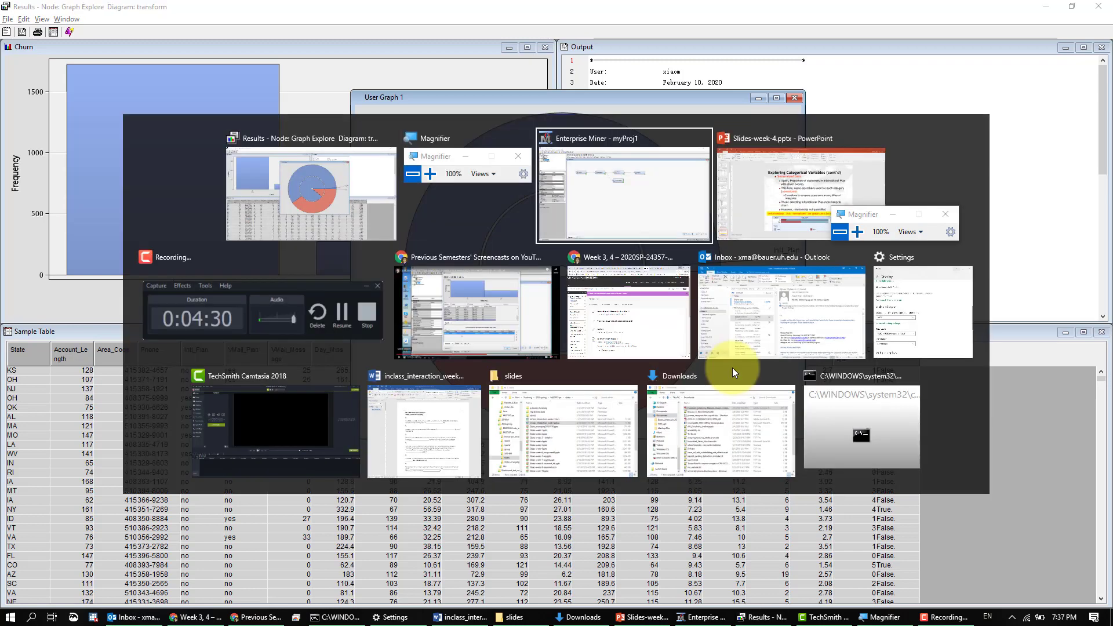
pyautogui.hotkey('alt', 'Tab')
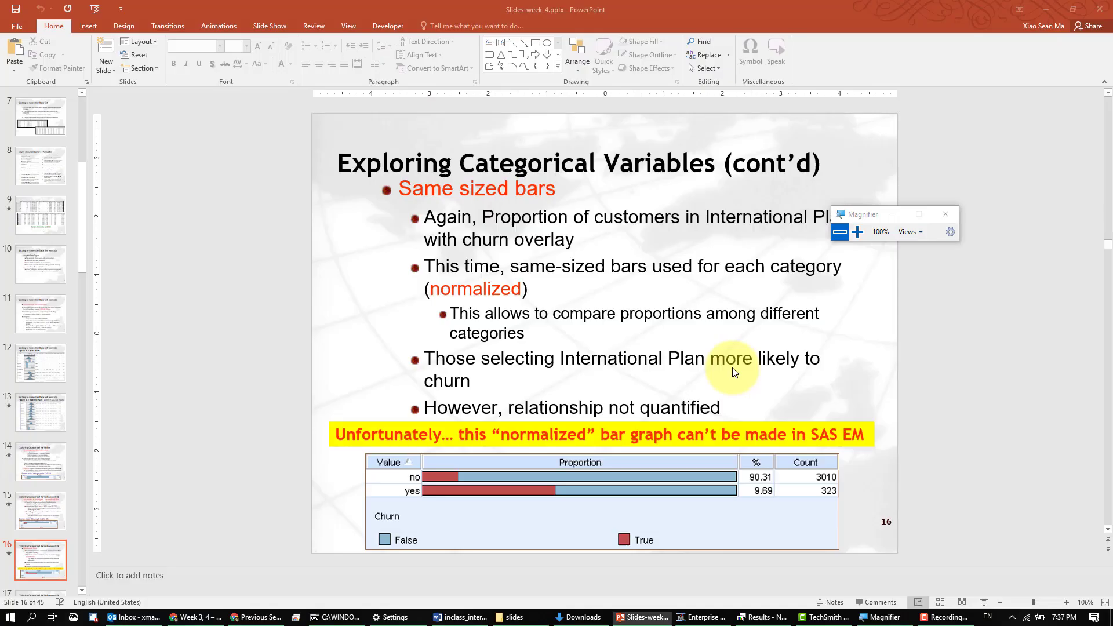
pyautogui.hotkey('alt', 'Tab')
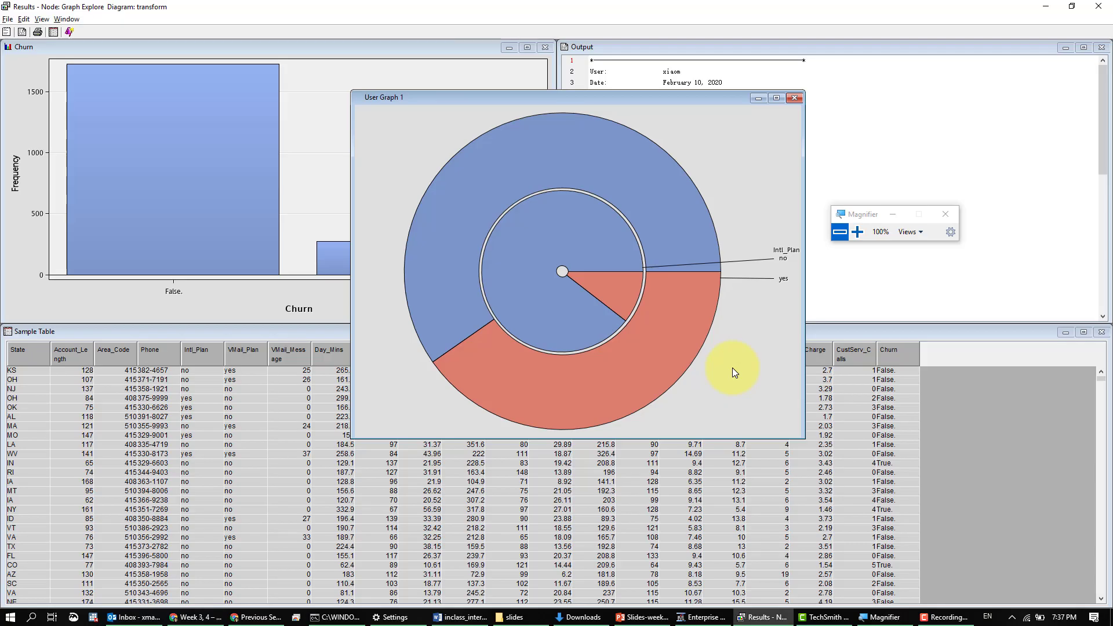
pyautogui.hotkey('alt', 'Tab')
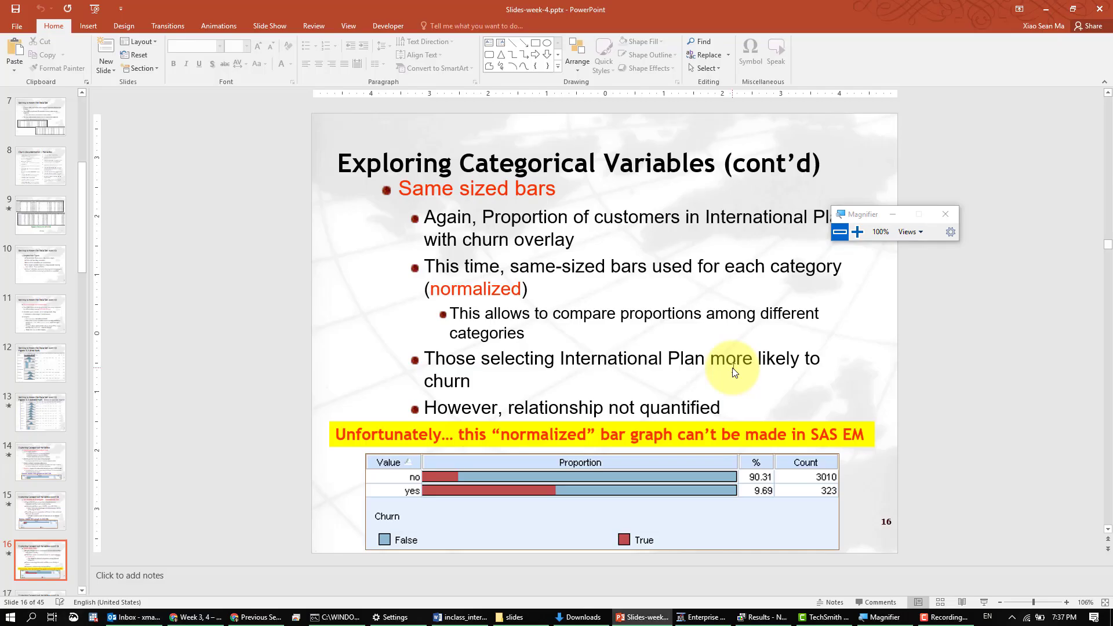
pyautogui.hotkey('alt', 'Tab')
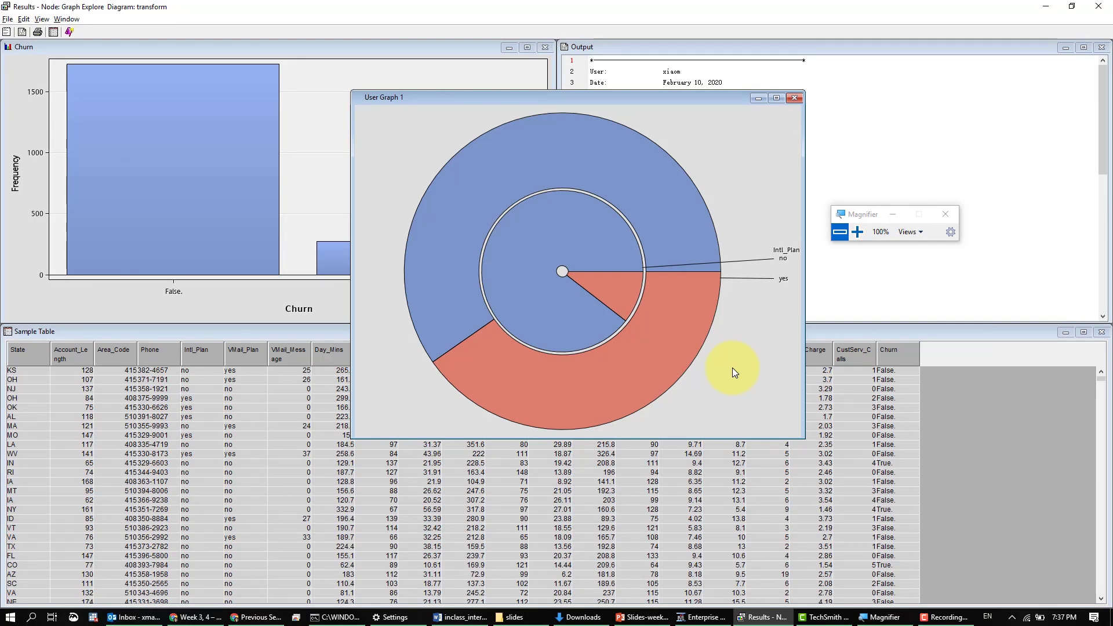
pyautogui.hotkey('alt', 'Tab')
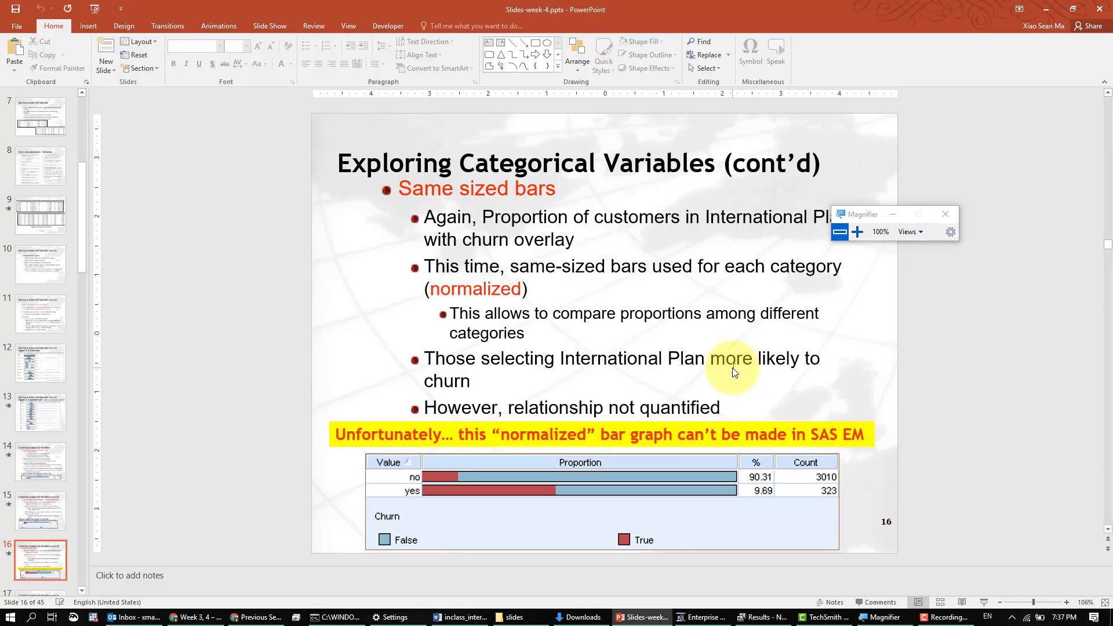
pyautogui.hotkey('alt', 'Tab')
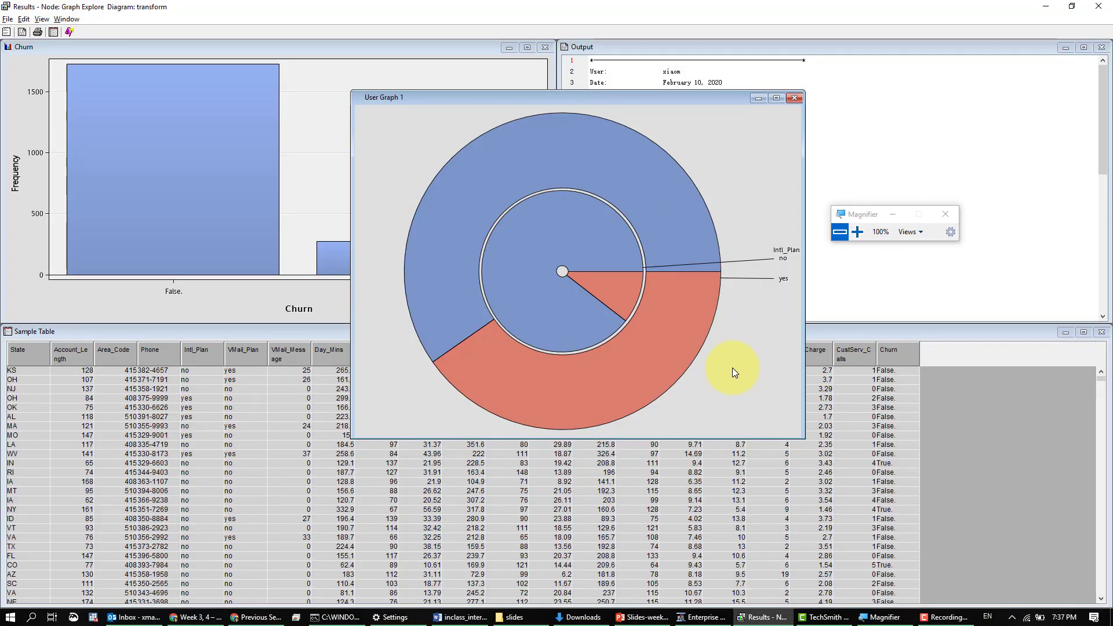
# - Return to the Slides-week-4.pptx presentation in PowerPoint and advance to slide 17 on cross-tabulation of Churn and International Plan
pyautogui.hotkey('alt', 'Tab')
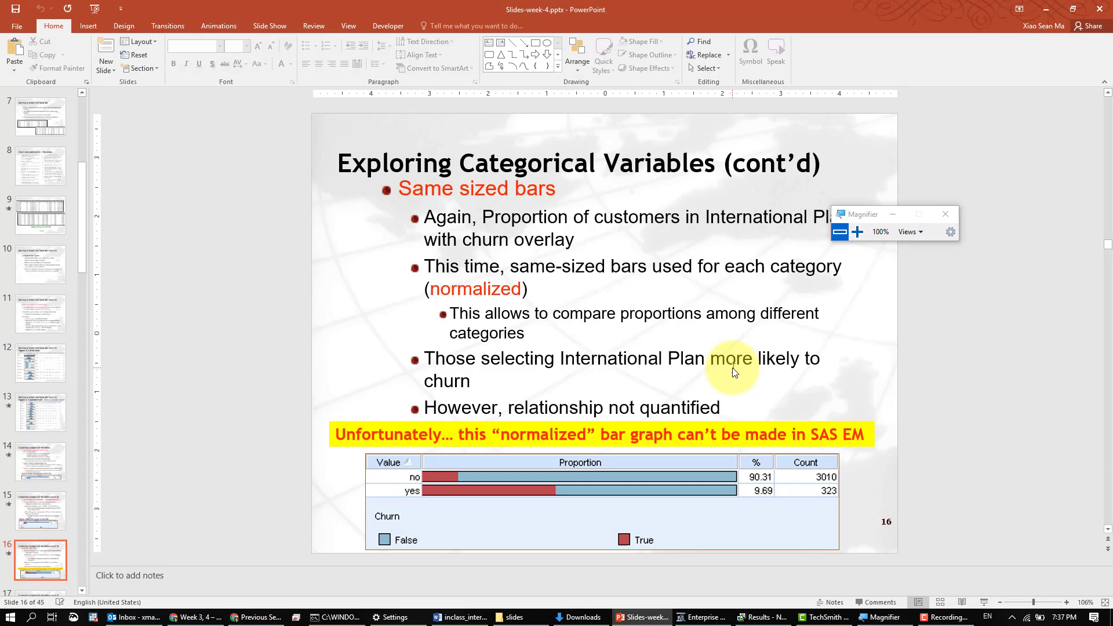
pyautogui.press('pagedown')
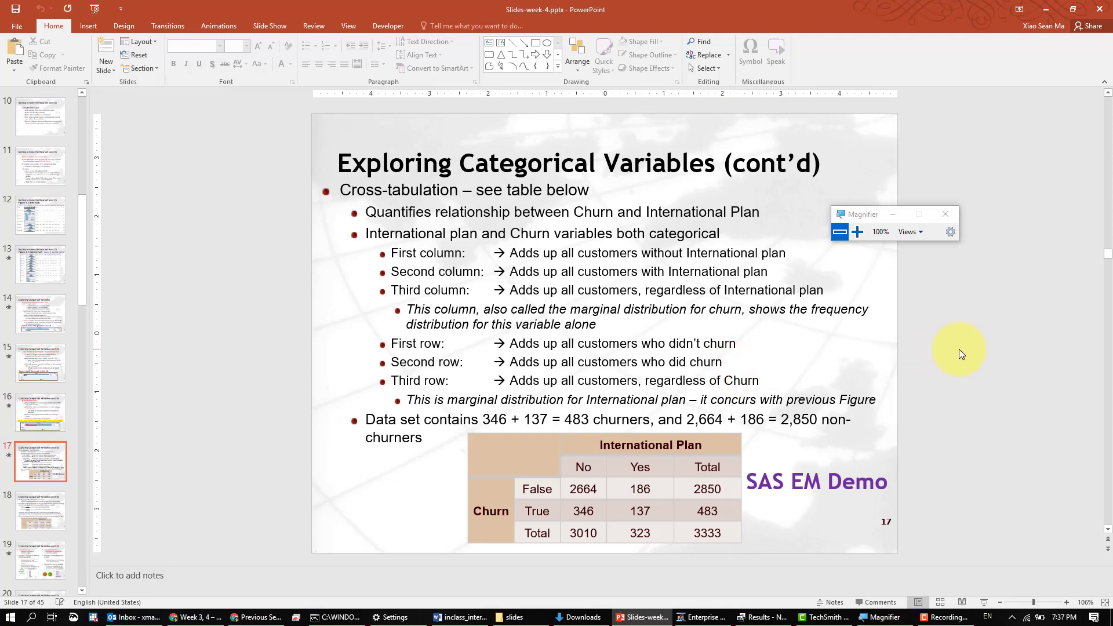